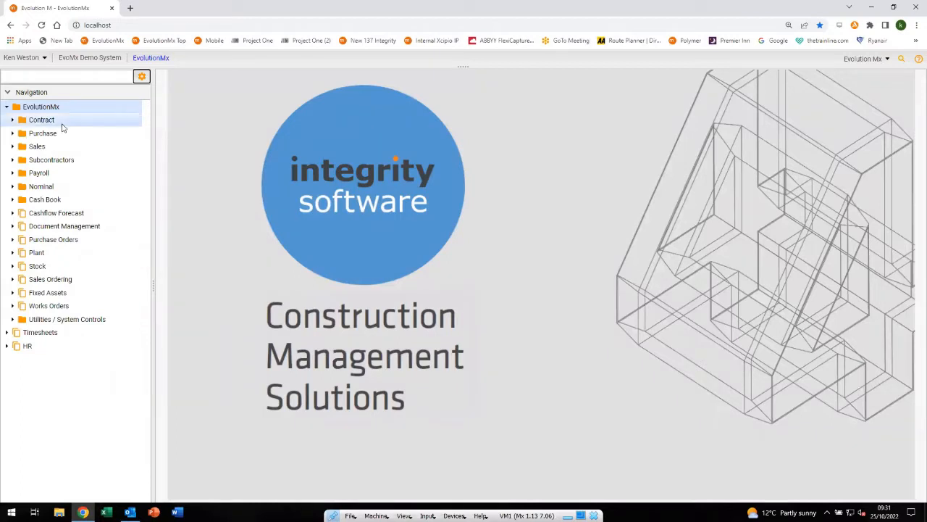
Open the unprocessed invoices of the subcontractor invoice register and preview the invoice received on 19/07/2022
click(13, 160)
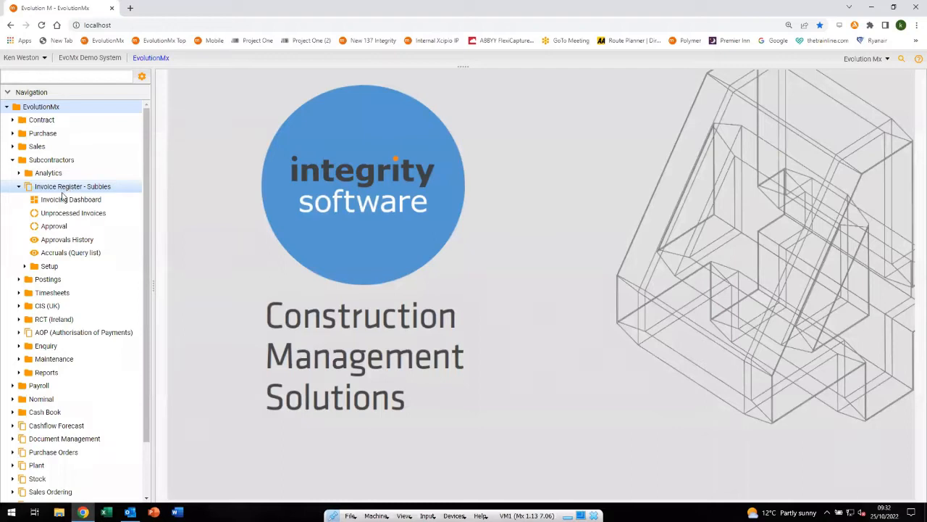
click(60, 214)
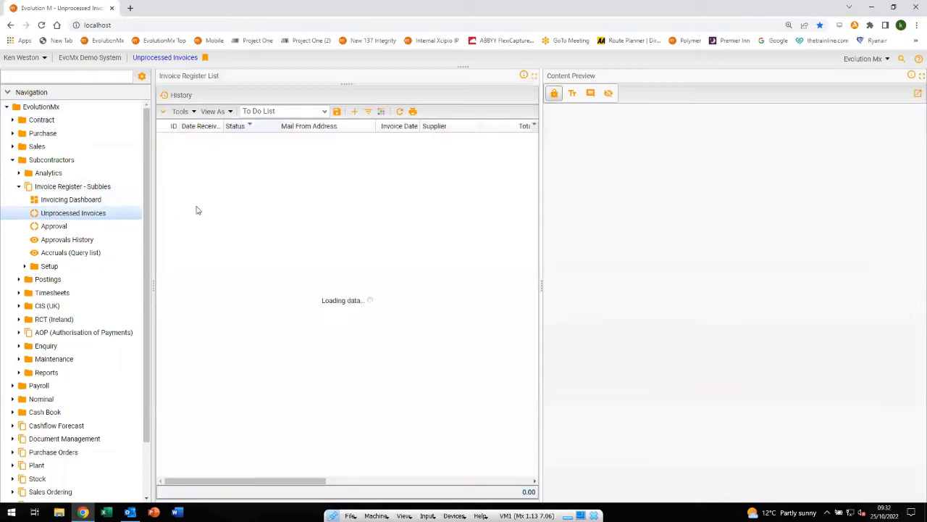
click(260, 143)
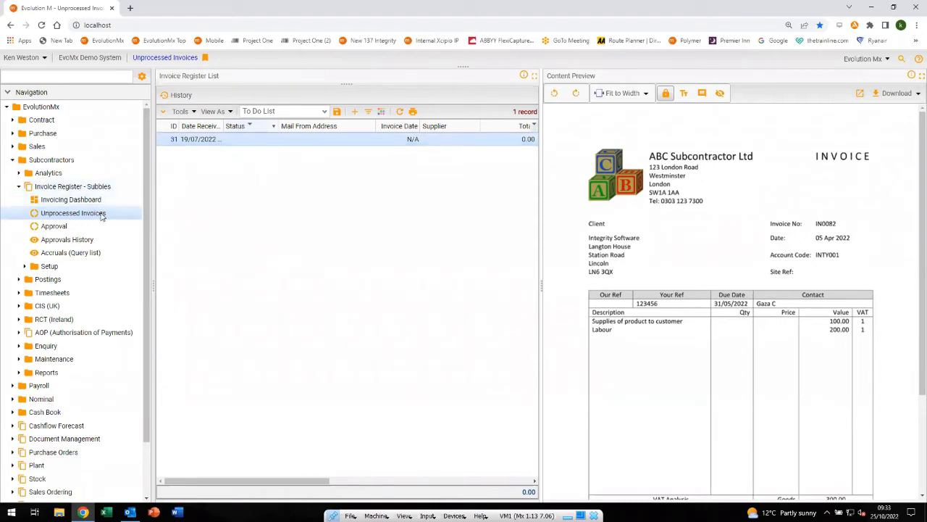
Open the subcontractor Invoicing Dashboard, look at the invoices behind To Process, and close that list
click(81, 202)
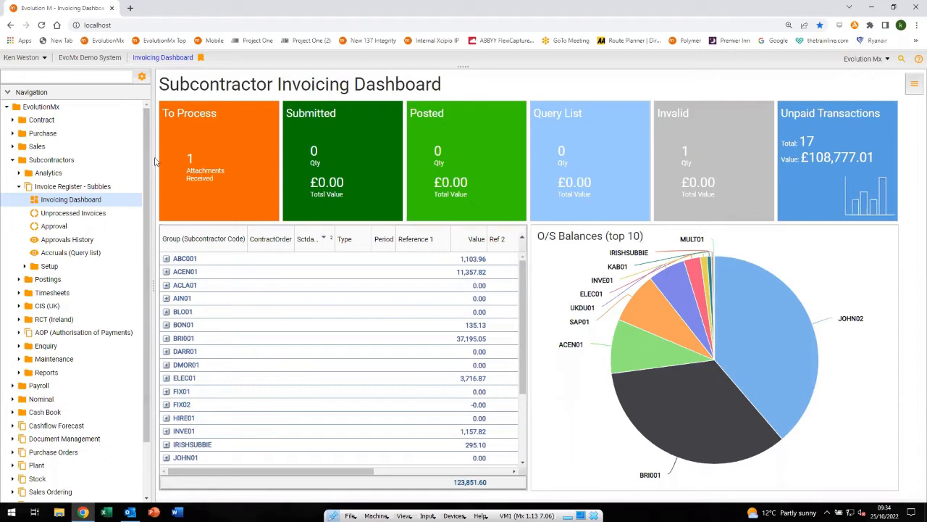
click(223, 160)
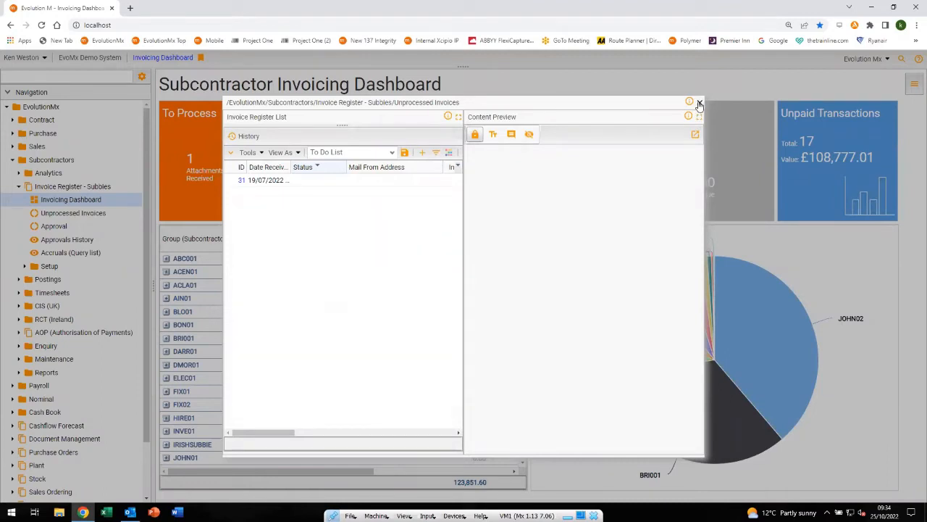
click(699, 103)
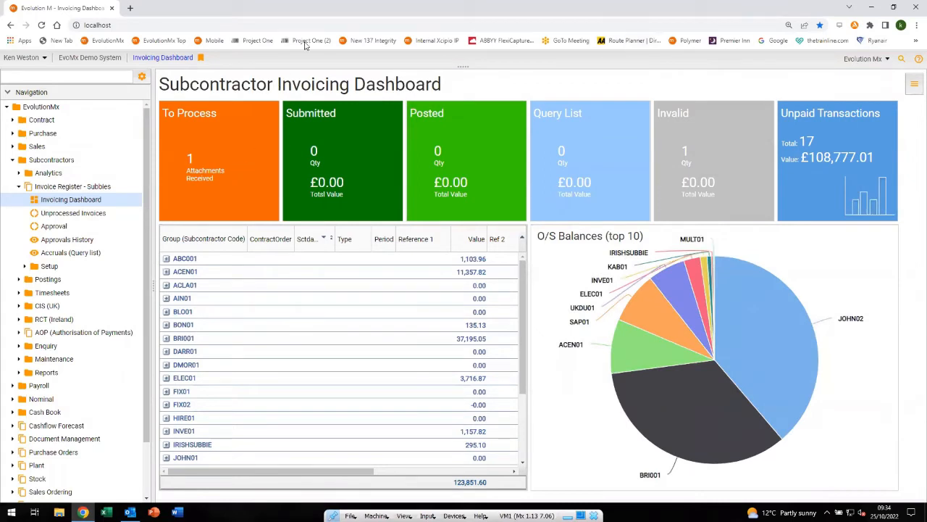
Shrink the browser window to reach the desktop and launch Mozilla Thunderbird from the Inv Reg folder
drag(319, 9, 438, 33)
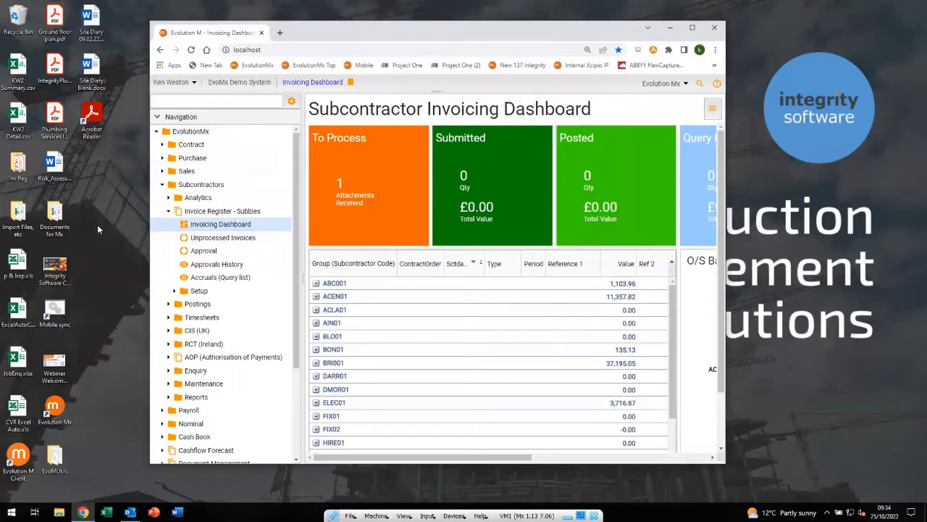
click(15, 168)
double_click(15, 168)
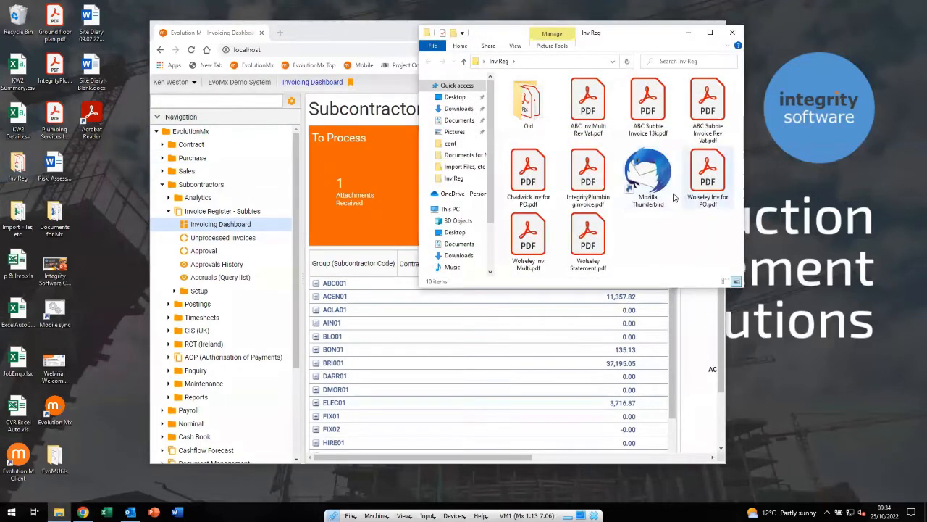
click(648, 187)
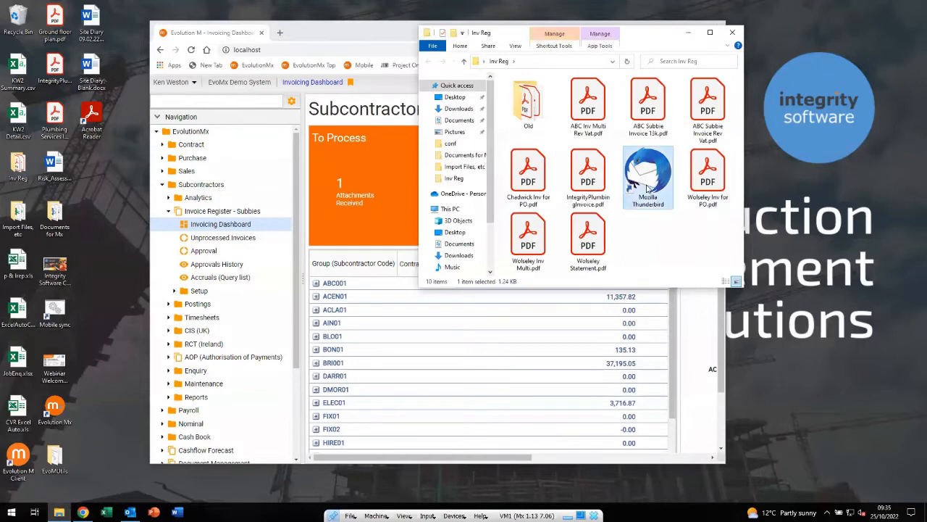
double_click(648, 187)
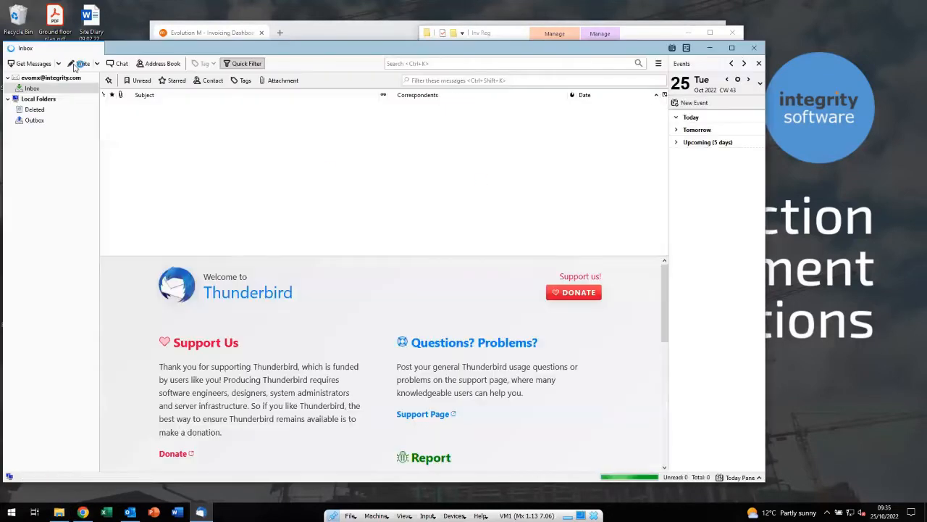
Start a new email addressed to the EvolutionMx mailbox with the subject "Tues"
click(75, 66)
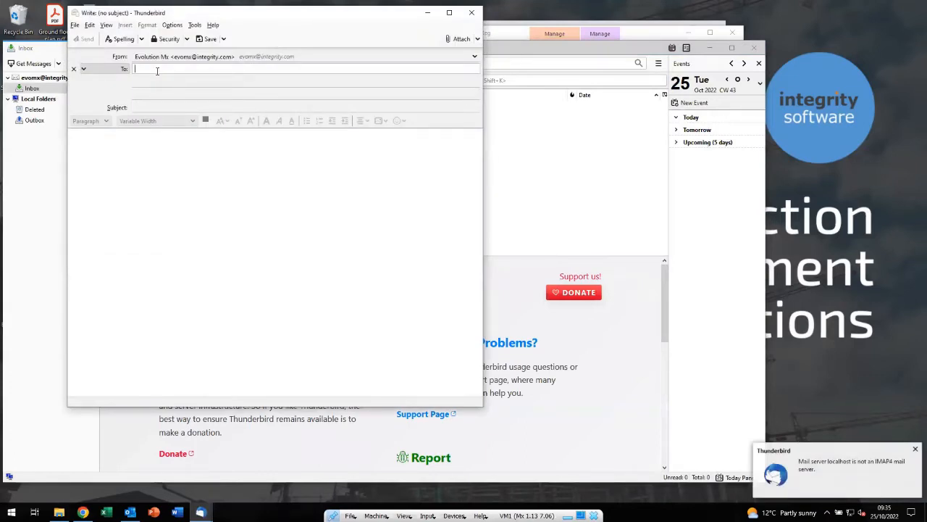
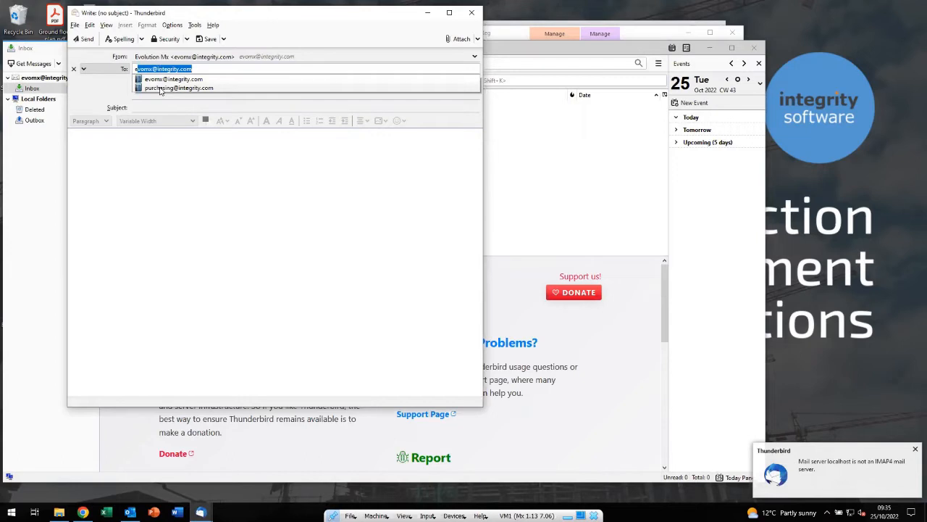
click(195, 69)
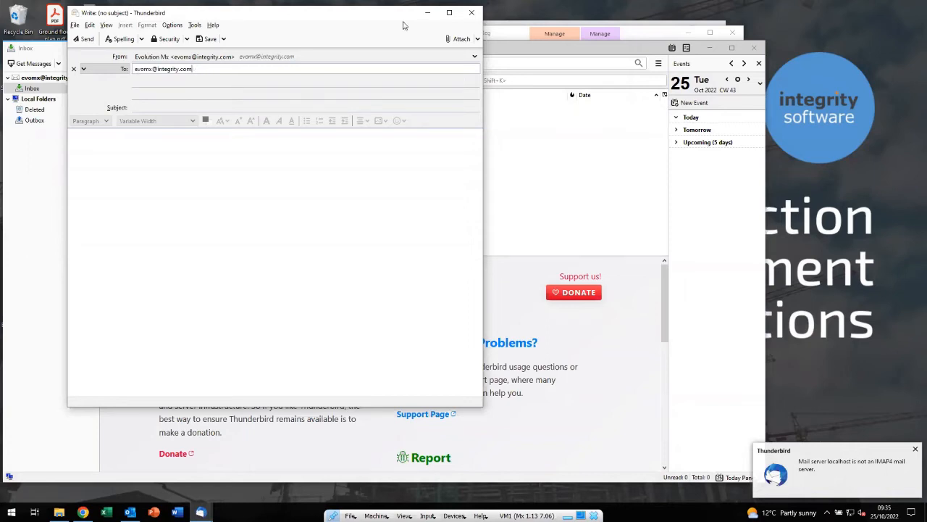
key(Tab)
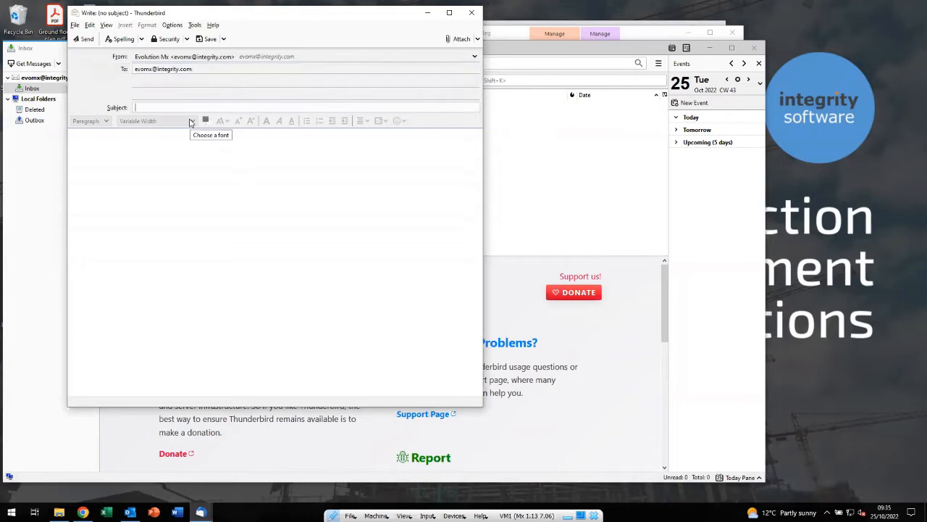
text(Tues)
Attach ABC Inv Multi Rev Vat.pdf, ABC Subbie Invoice 13k.pdf and ABC Subbie Invoice Rev Vat.pdf to the email
click(459, 39)
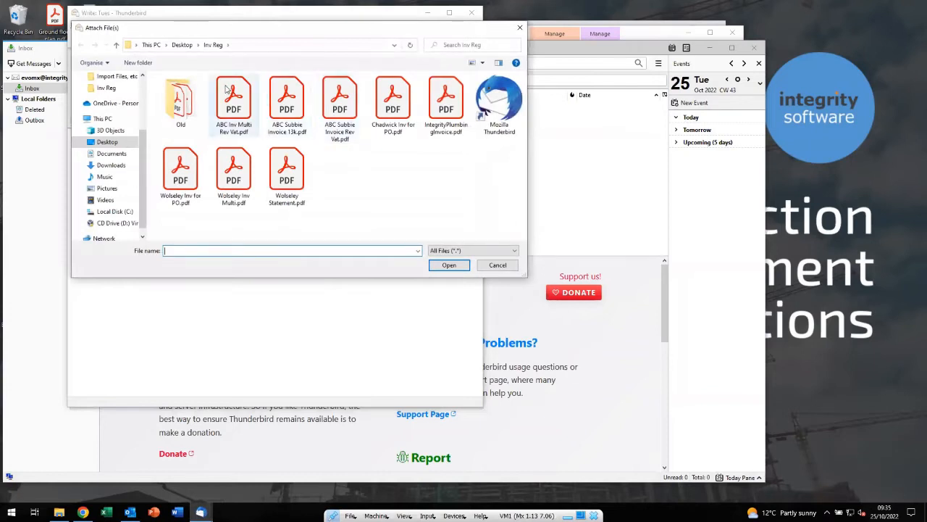
click(226, 88)
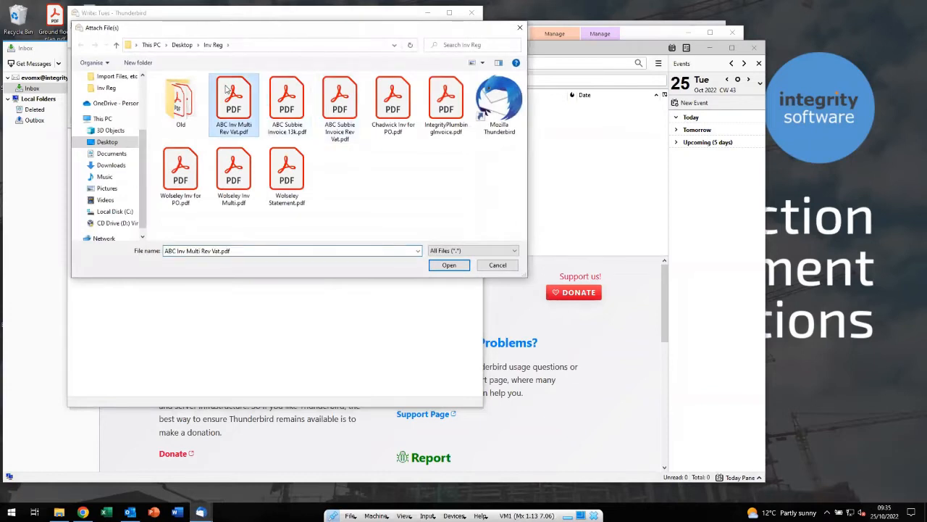
ctrl+click(286, 101)
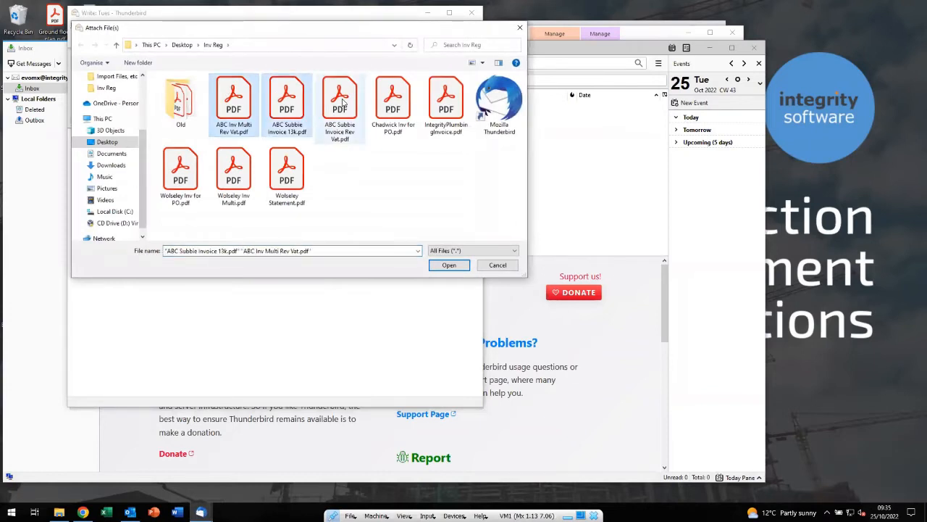
ctrl+click(341, 102)
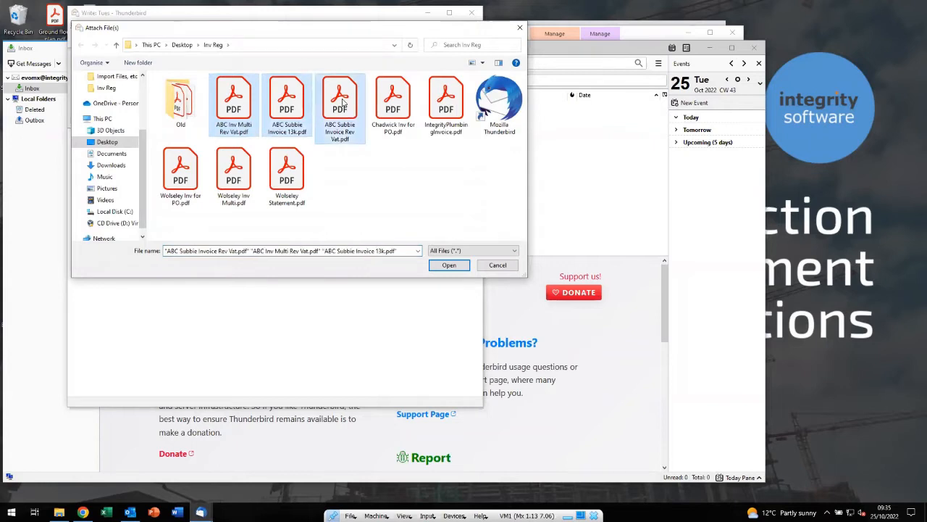
click(445, 265)
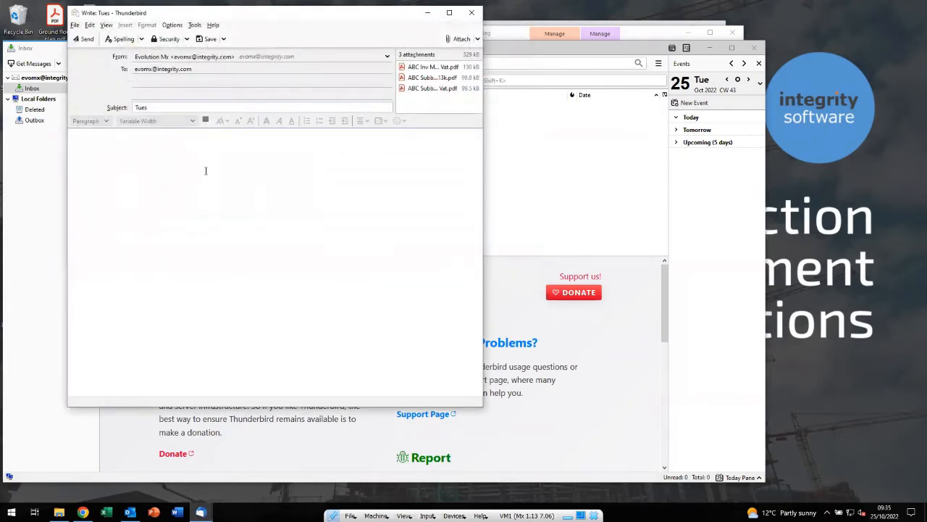
Write "see attached" as the message body and send the email
click(145, 142)
text(see attached)
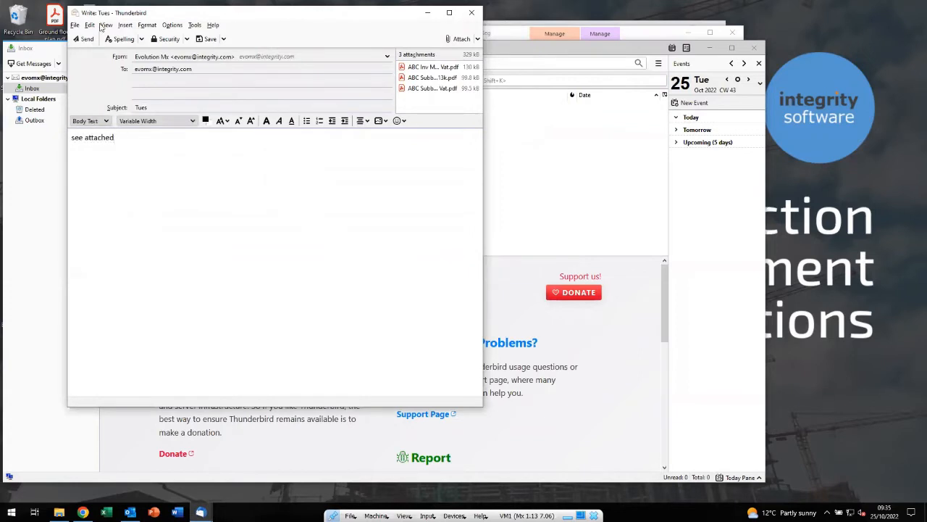
click(83, 41)
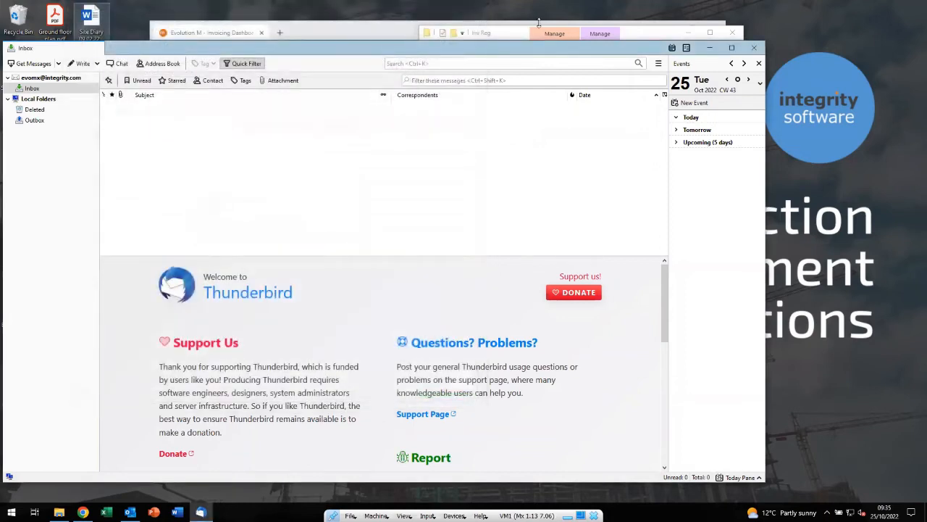
Close Thunderbird and the Inv Reg folder, and return to the Invoicing Dashboard in a maximized browser window
click(754, 50)
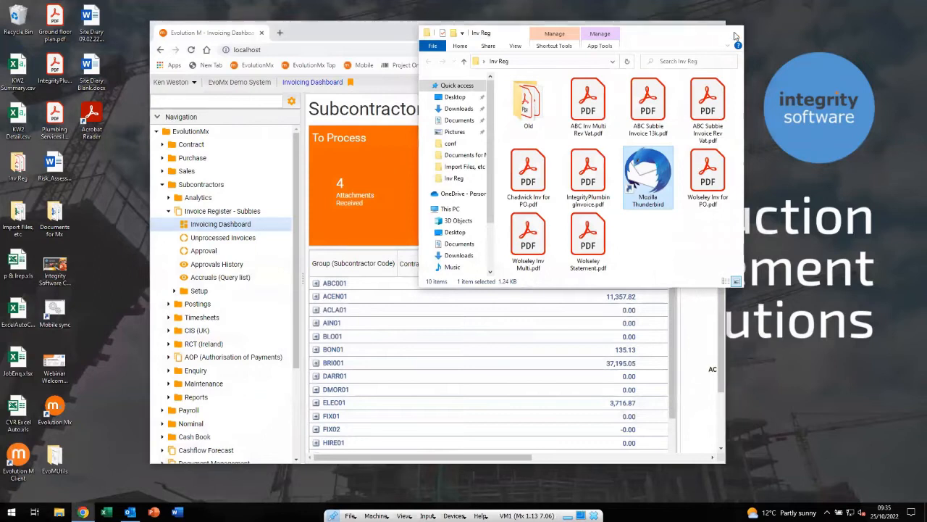
click(734, 35)
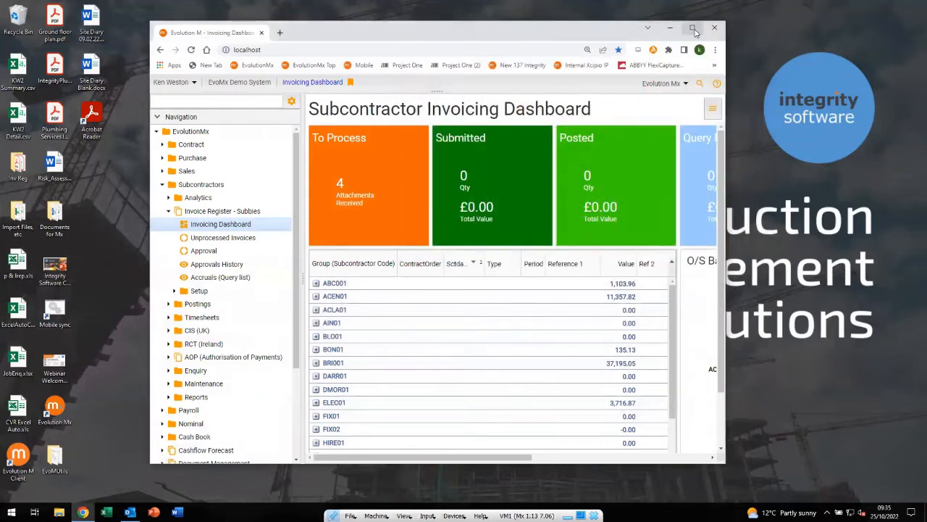
click(693, 29)
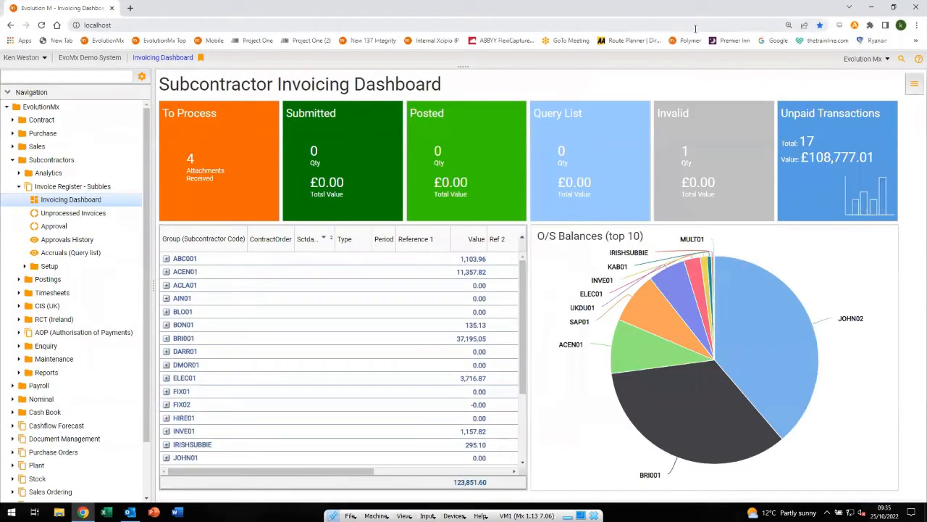
Open the To Process invoices from the dashboard and preview the emailed invoices with IDs 32, 33 and 34
click(223, 156)
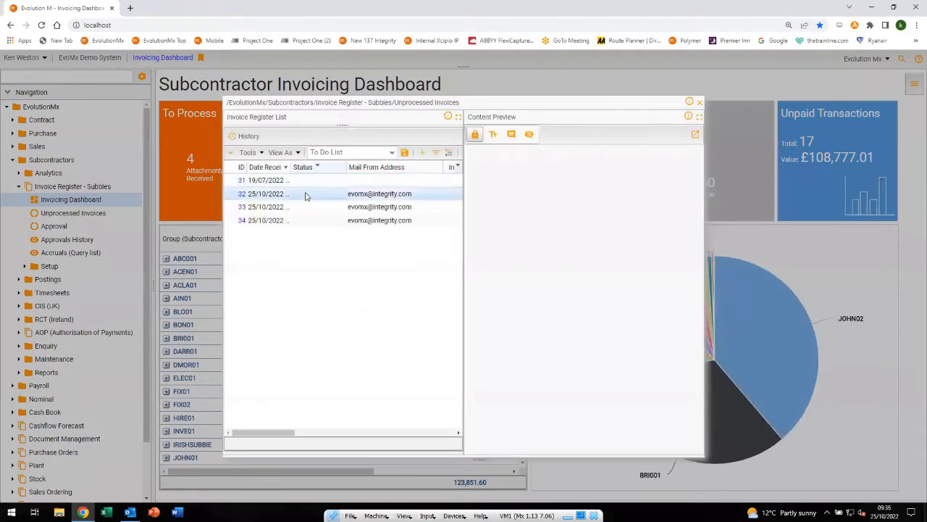
click(305, 195)
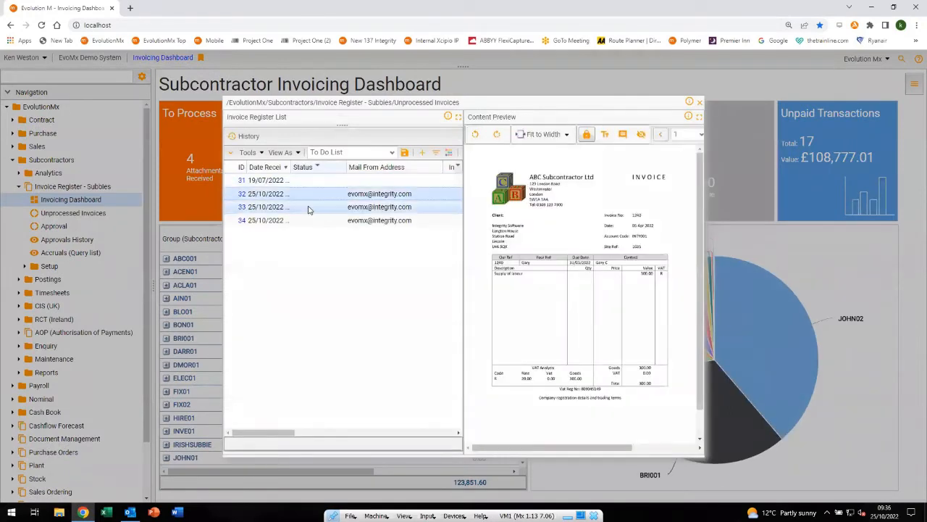
click(308, 208)
click(307, 220)
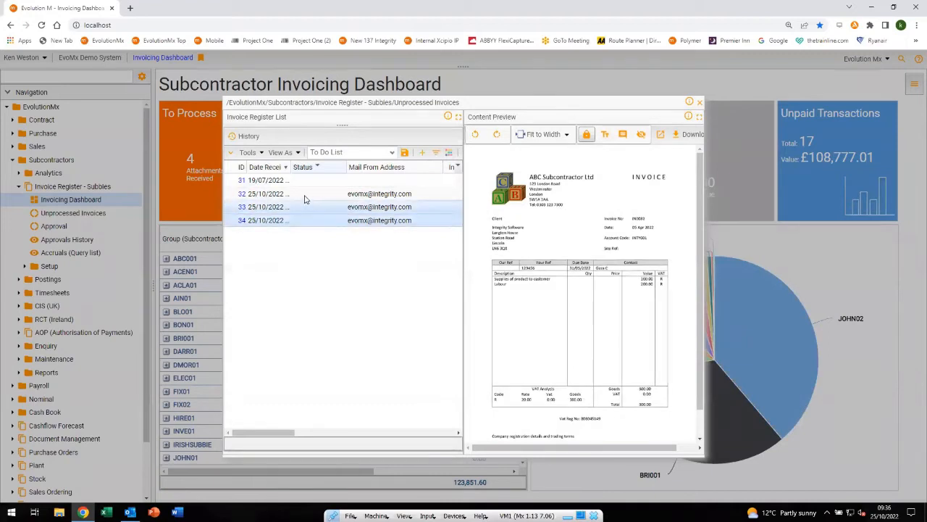
click(305, 198)
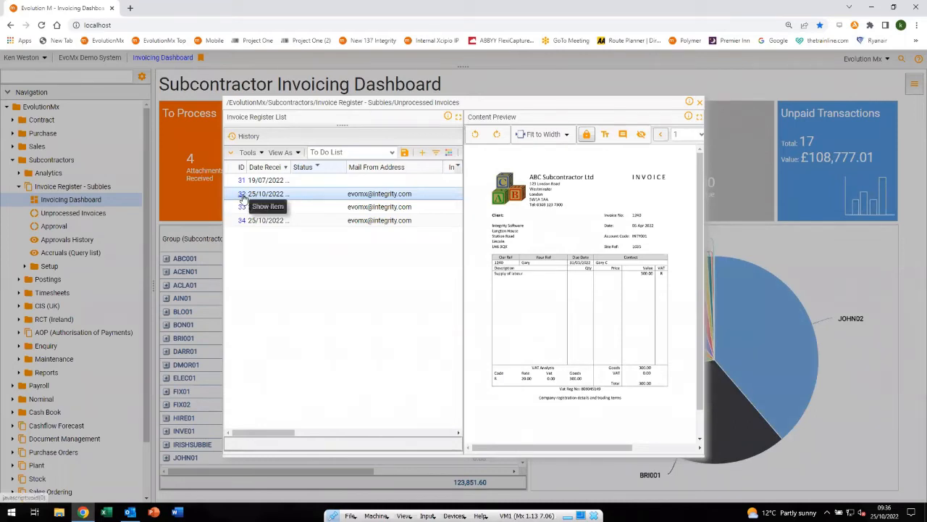
click(701, 136)
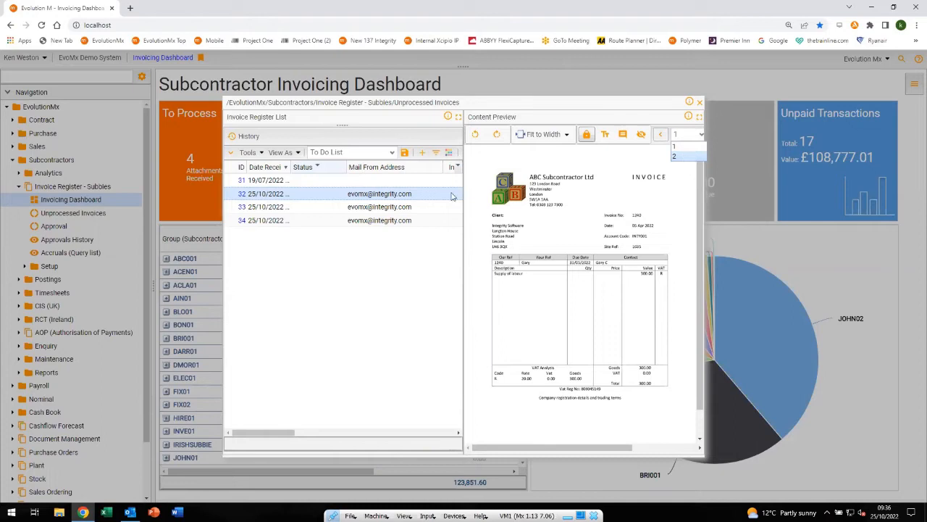
Open invoice ID 32, check both of its pages, save it with a split into separate invoices, and close the record
click(242, 194)
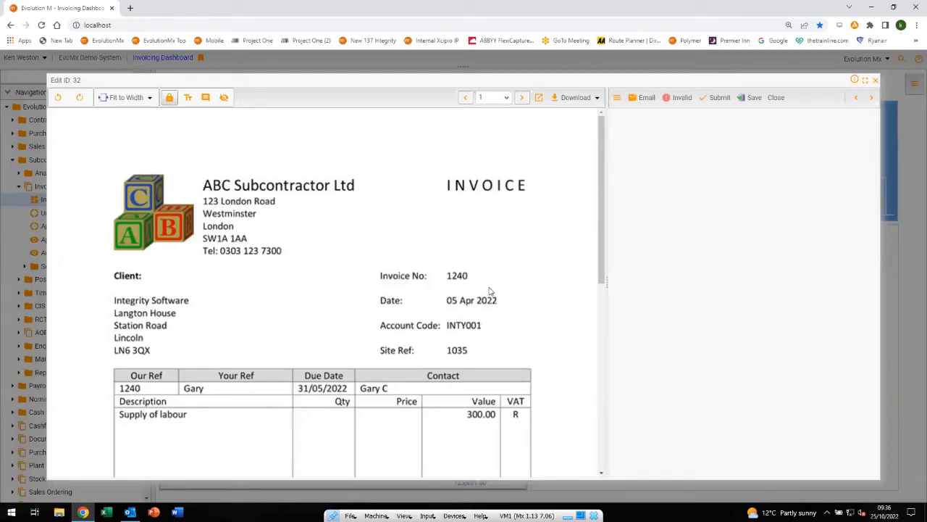
click(521, 99)
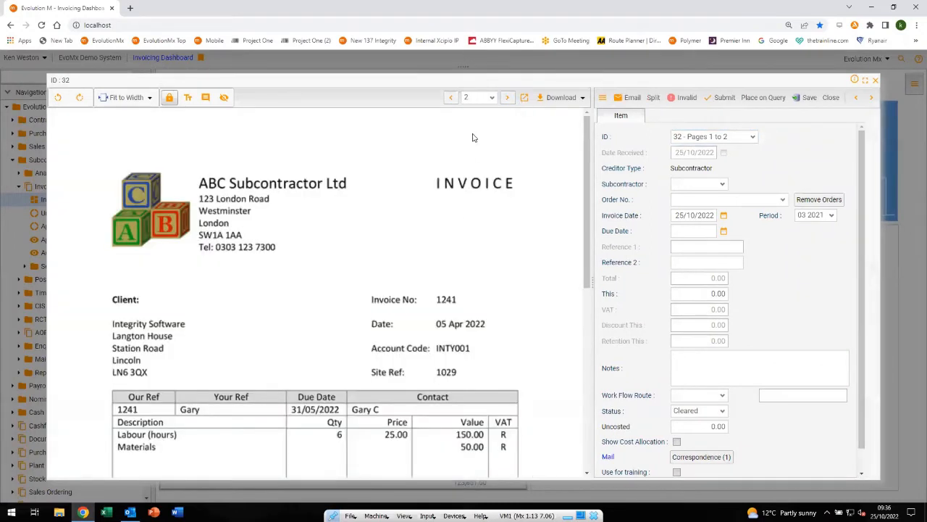
click(449, 102)
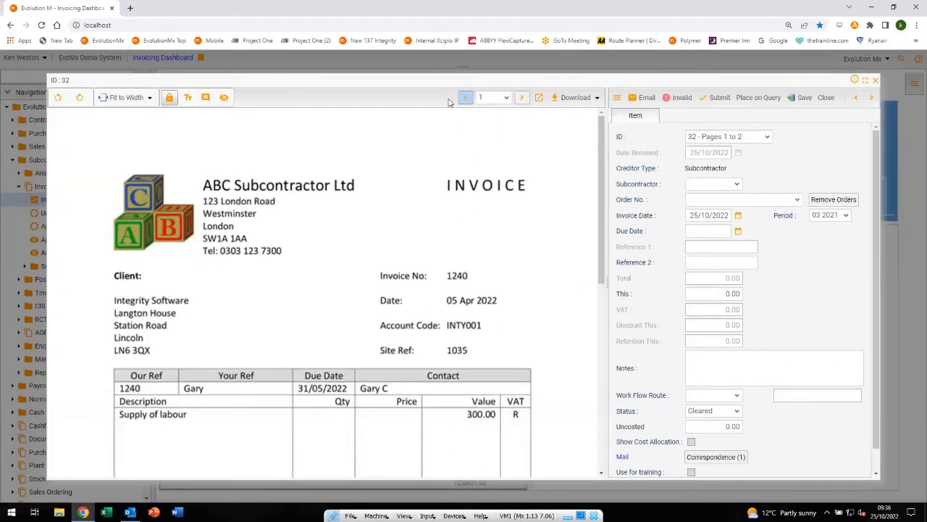
click(804, 99)
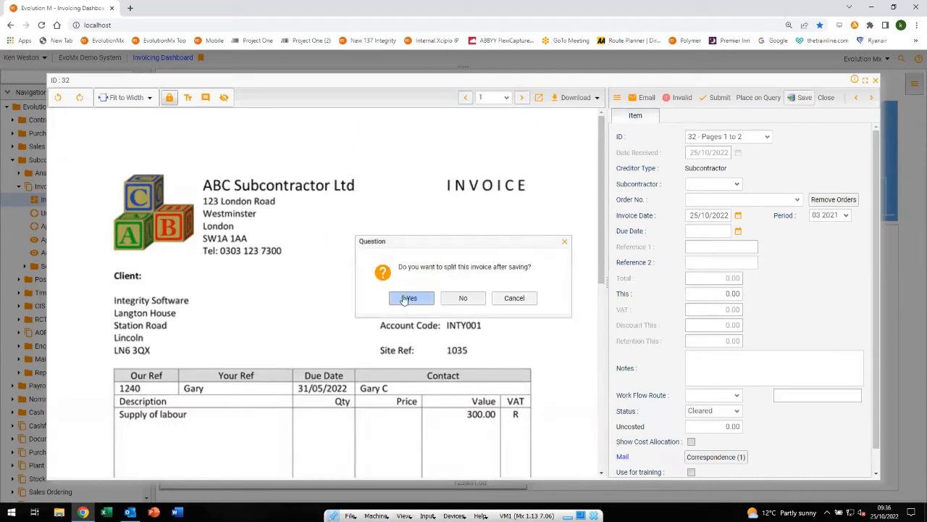
click(405, 298)
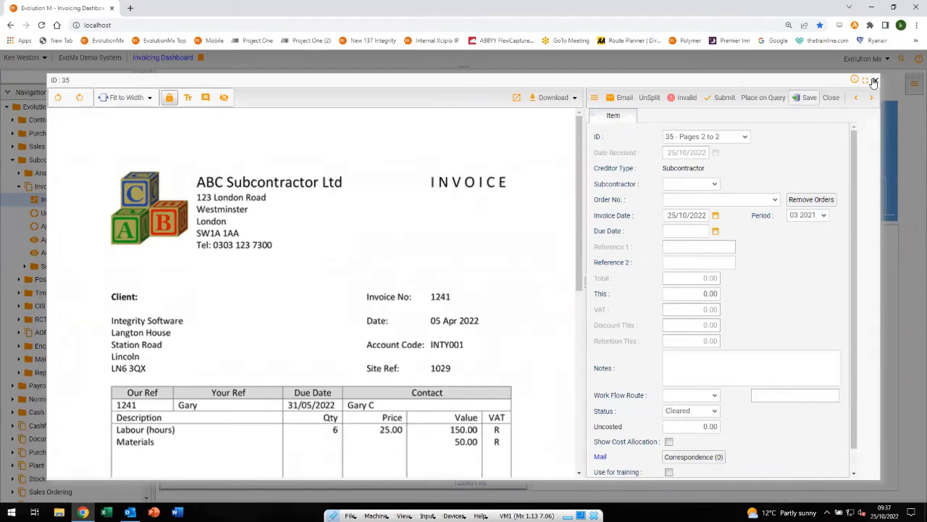
click(875, 81)
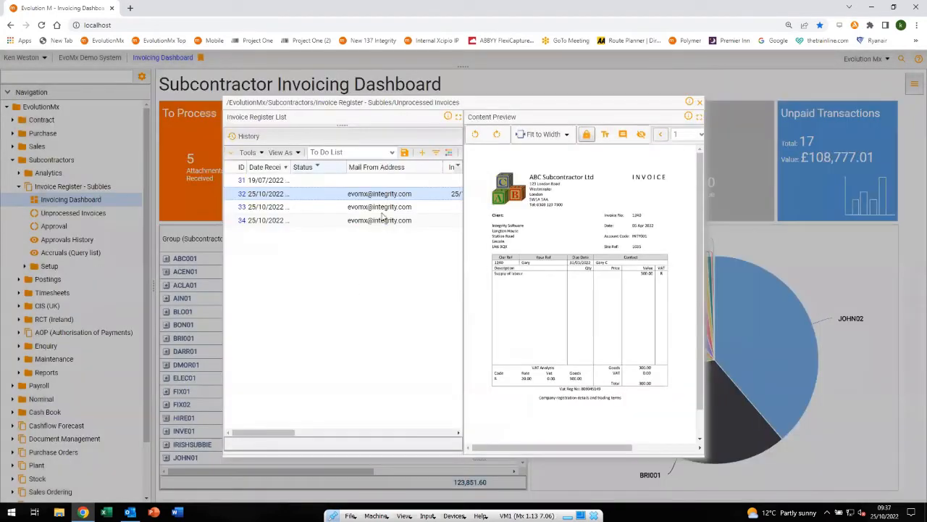
Preview the documents of invoice IDs 31, 33 and 34 to compare them and find the duplicate
click(308, 182)
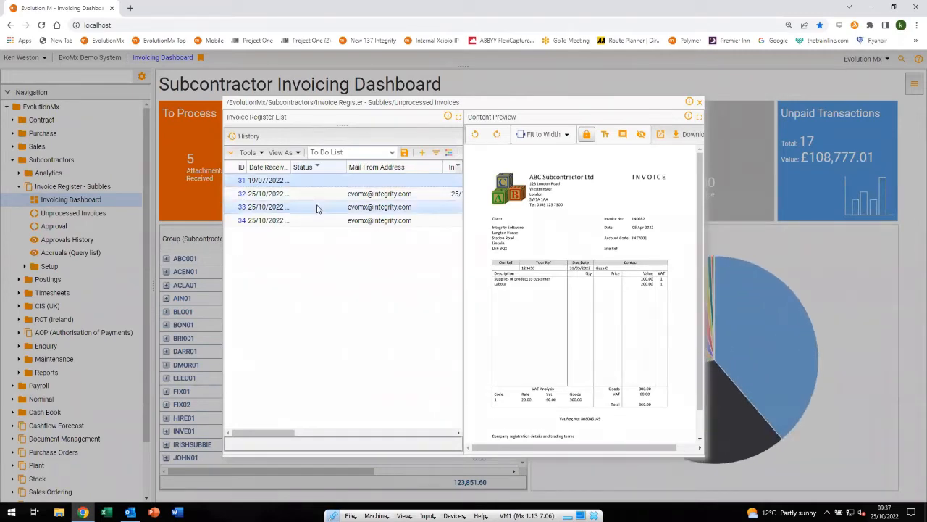
click(316, 209)
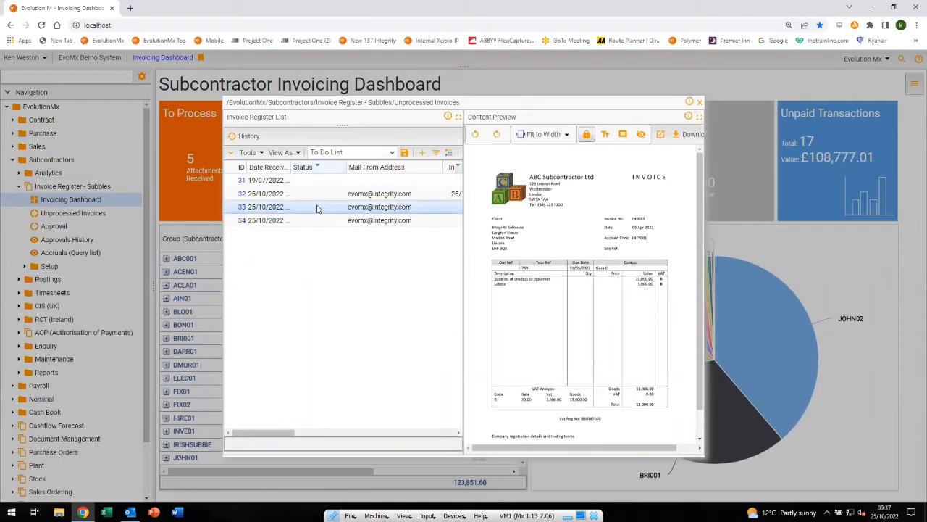
click(309, 222)
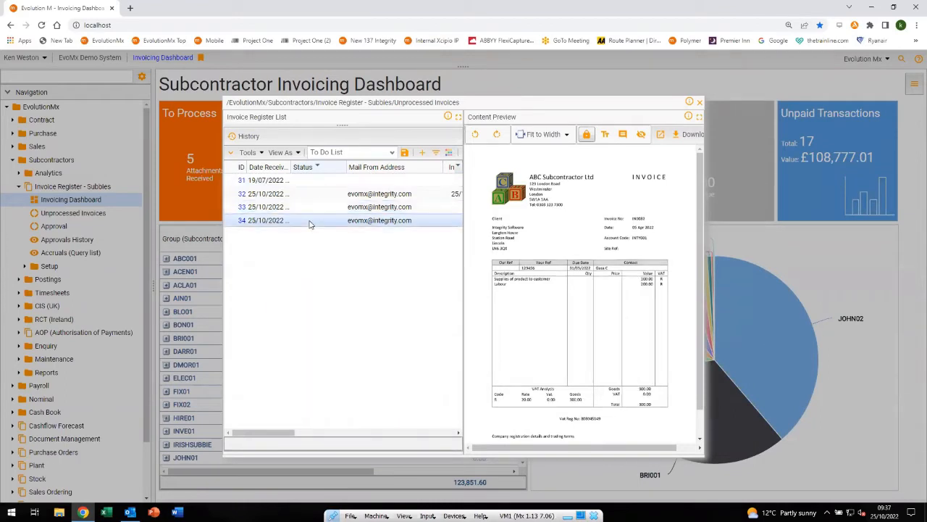
click(323, 181)
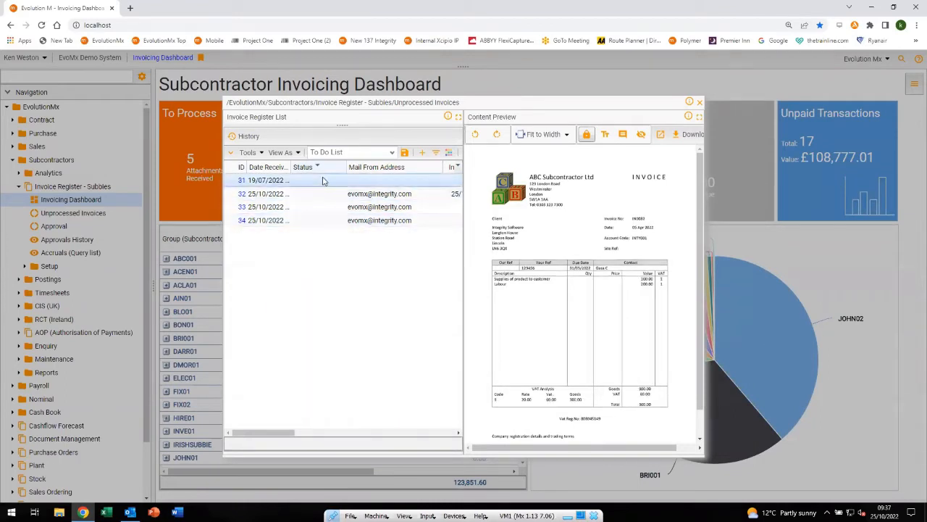
Open invoice ID 31, mark it as invalid, and close the To Process invoice list
double_click(244, 182)
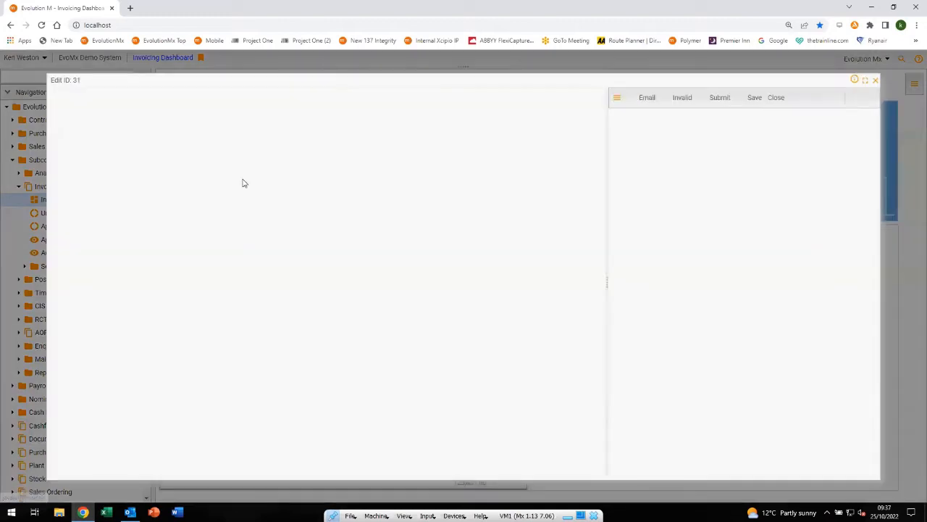
click(680, 99)
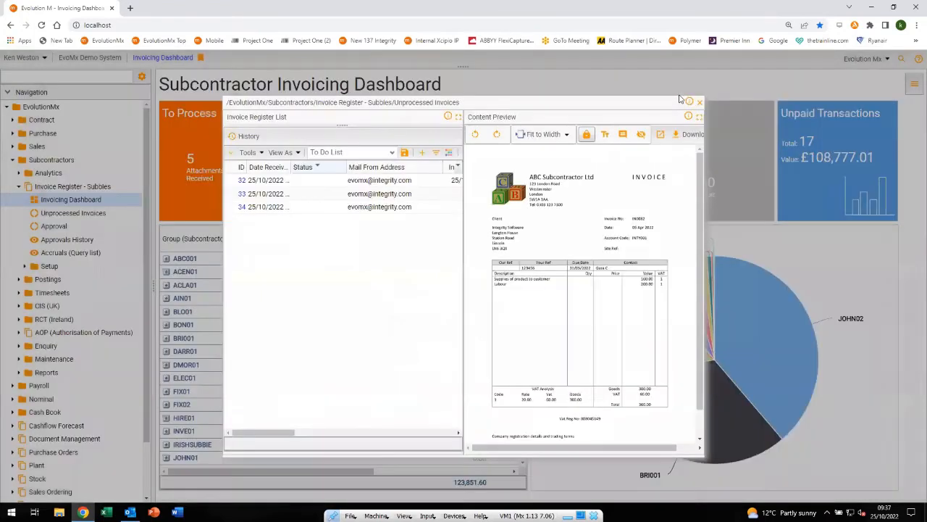
click(700, 103)
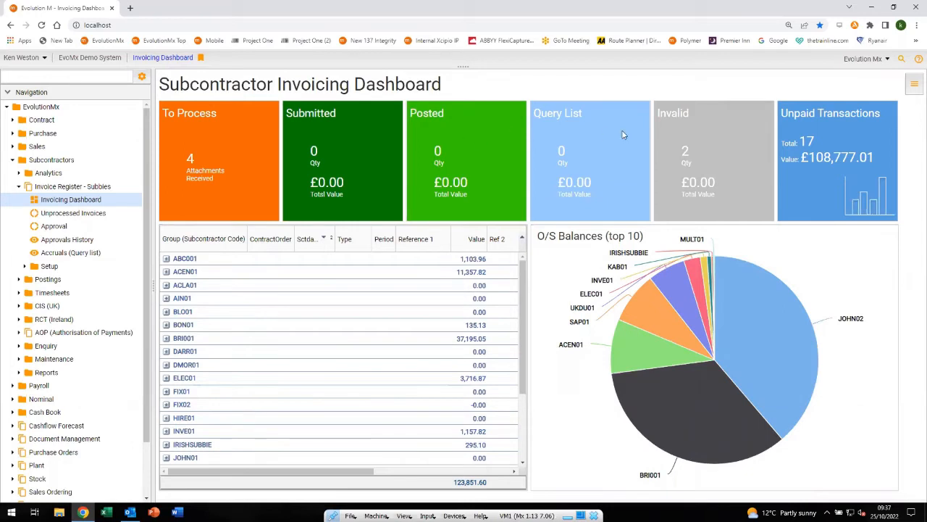
Open the Invalid invoices from the dashboard, preview invoice IDs 31 and 30, and close the list
click(713, 138)
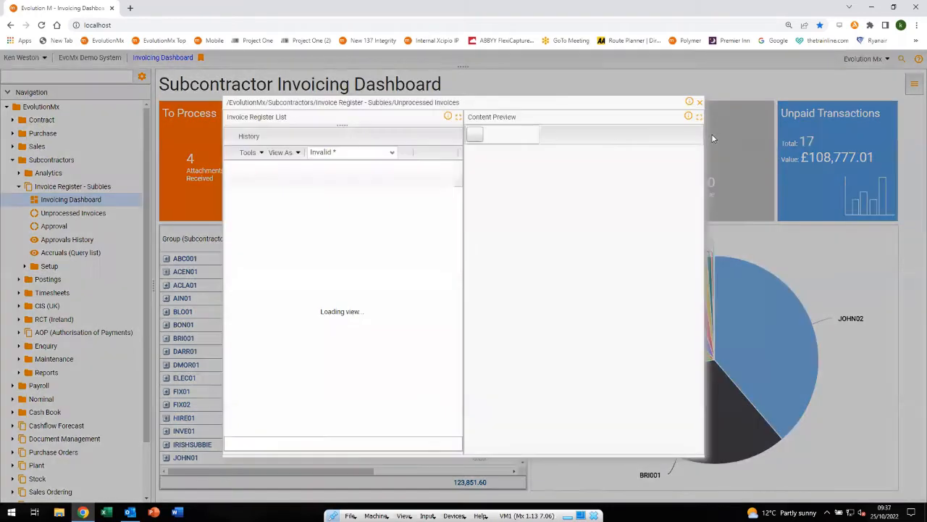
click(413, 193)
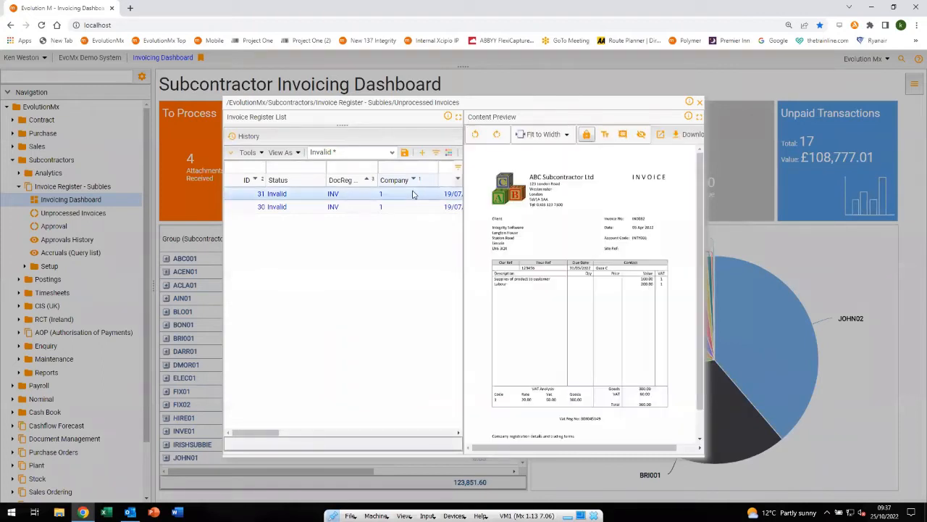
shift+click(406, 208)
click(405, 207)
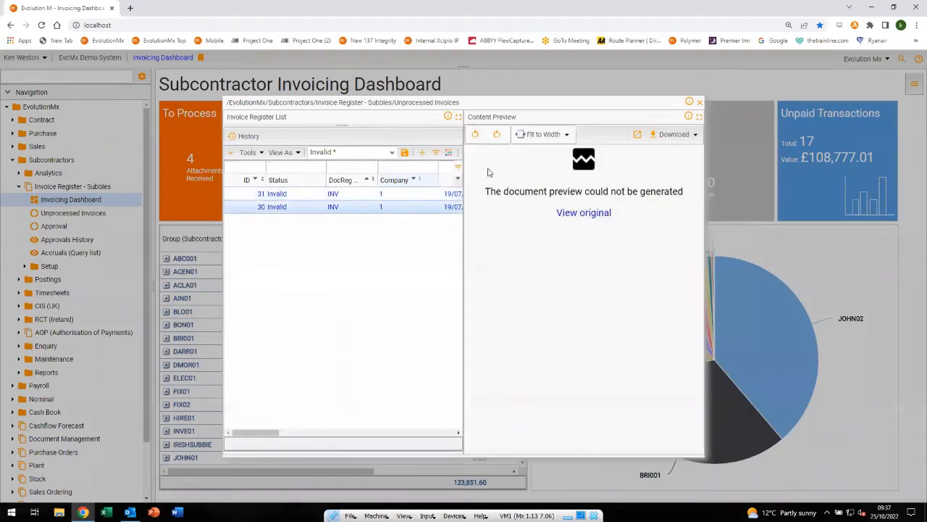
click(699, 103)
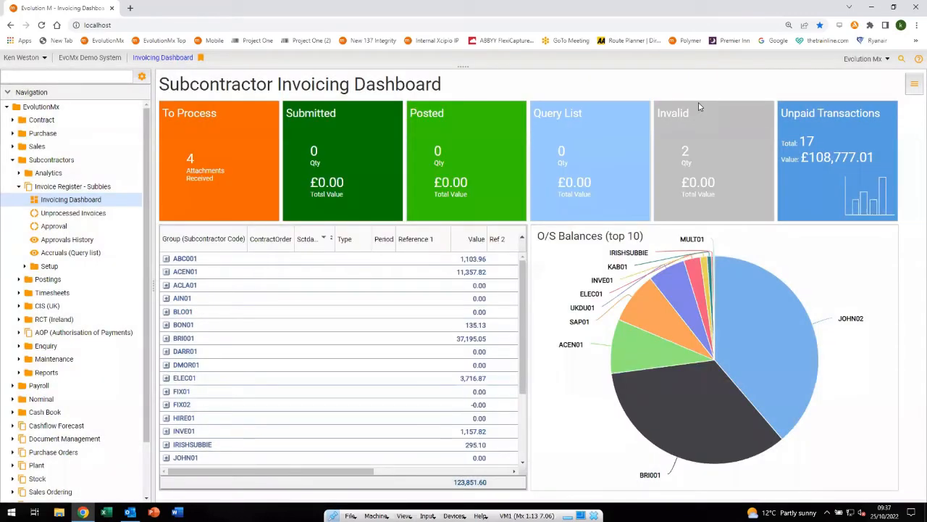
Open invoice ID 34 from the dashboard's To Process invoices and examine its document
click(229, 144)
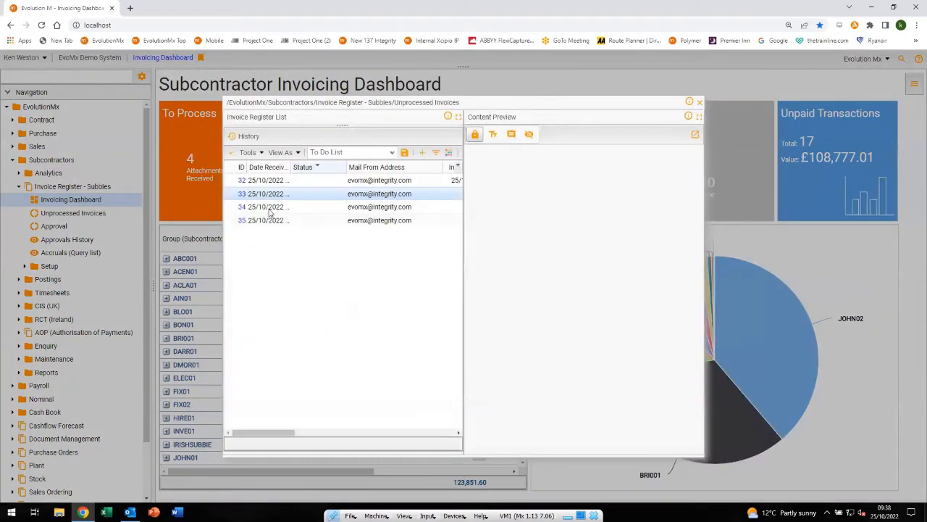
double_click(243, 210)
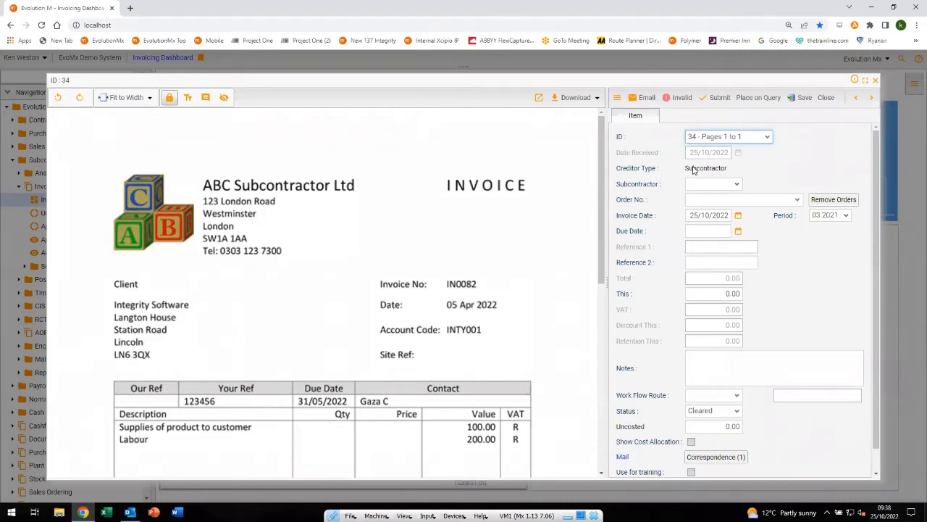
drag(600, 184, 594, 155)
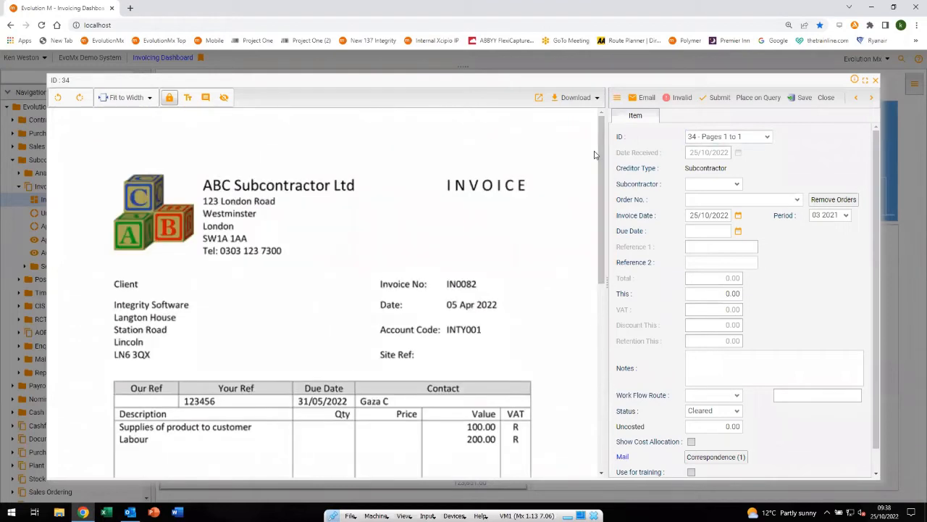
Look through the Subcontractor Search list and its available columns, and close it without choosing a subcontractor
click(702, 185)
click(737, 186)
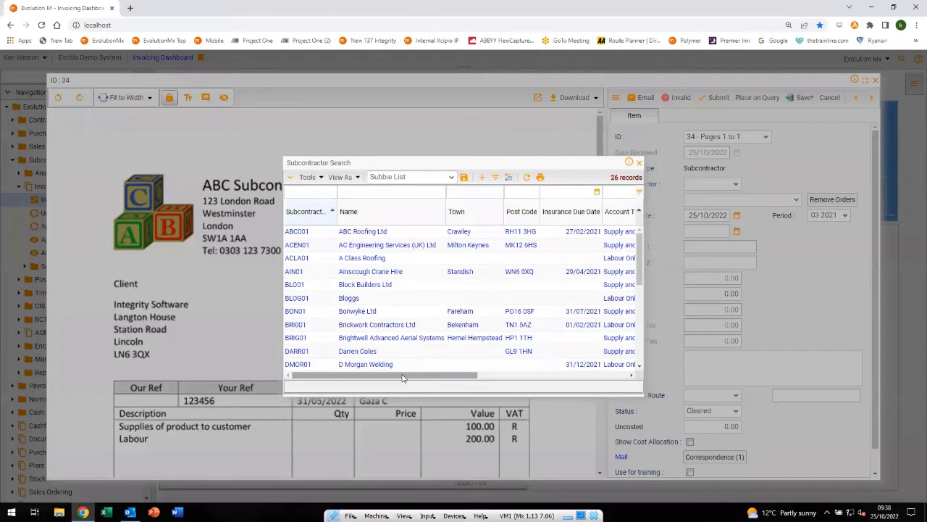
drag(403, 378, 322, 378)
click(482, 181)
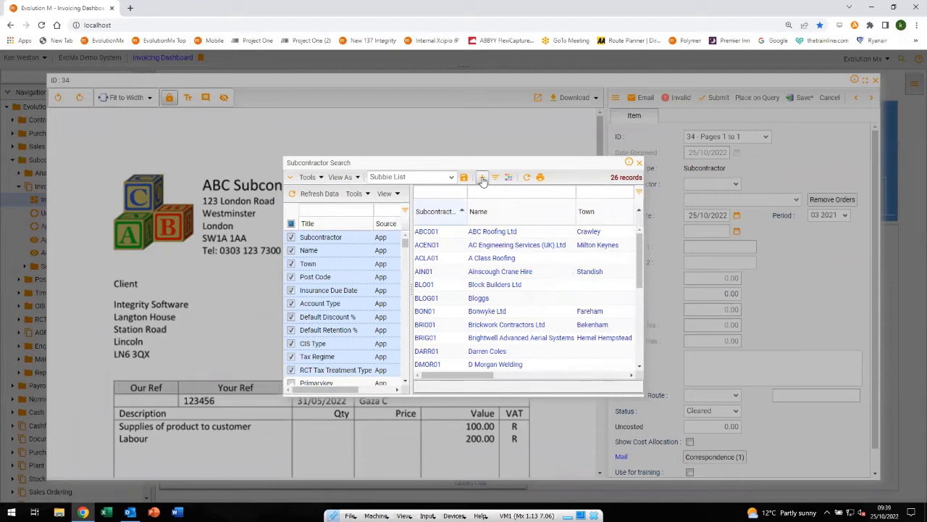
click(640, 164)
Set the subcontractor to ABC Roofing Ltd, check the warning beside it, and assign its second Eastbourne Pier order
text(ABC)
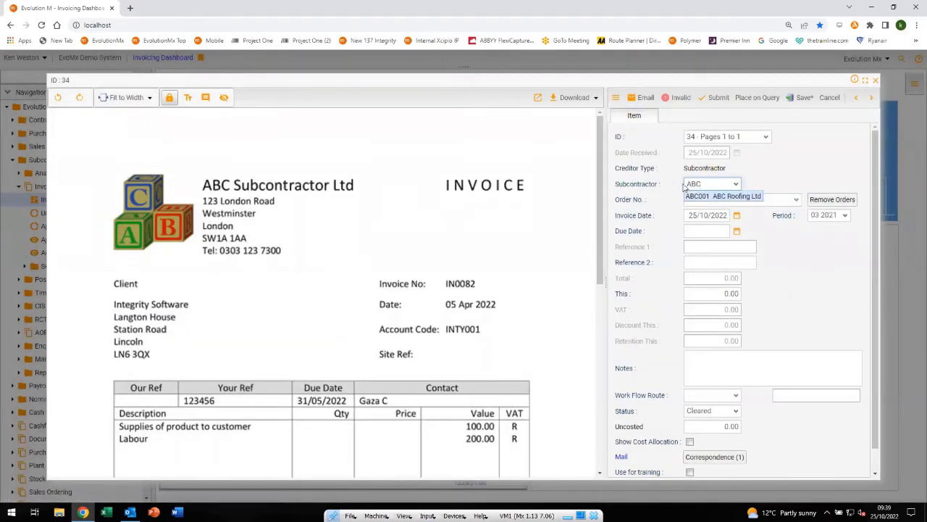
click(697, 195)
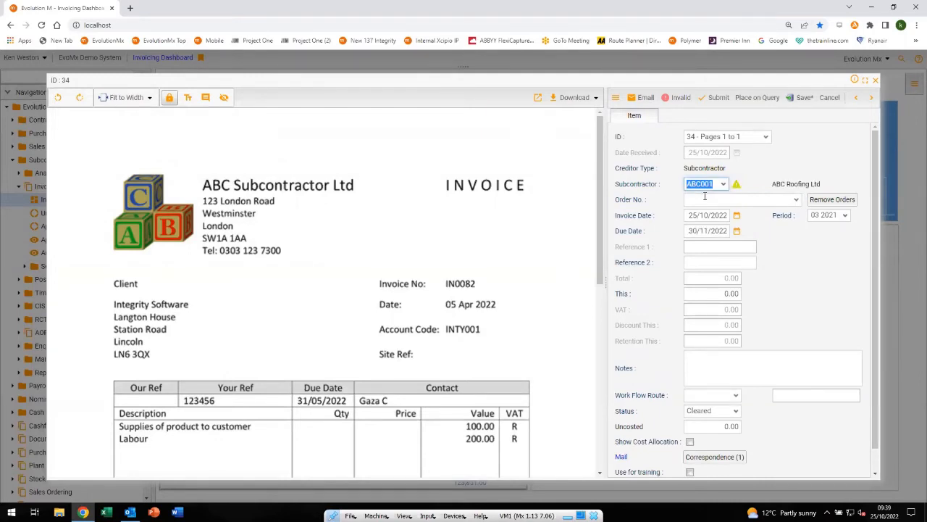
mouse_move(736, 186)
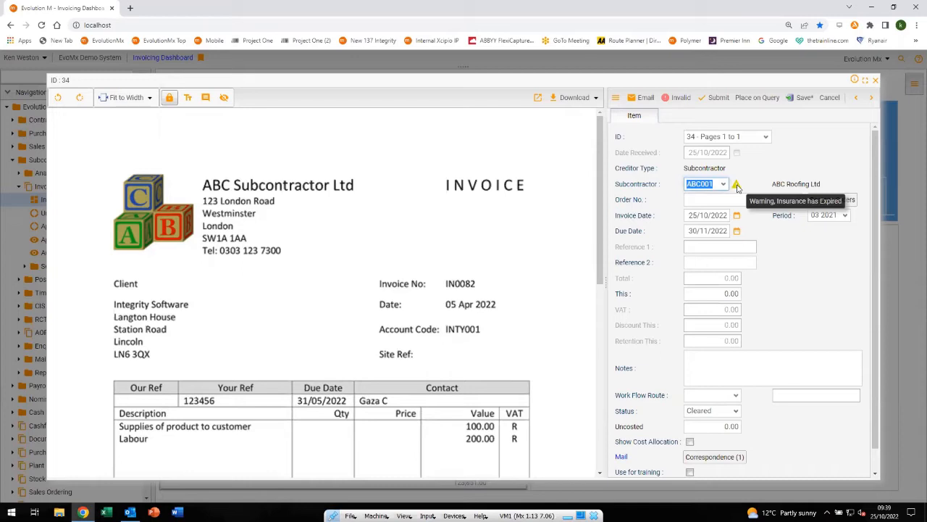
key(Tab)
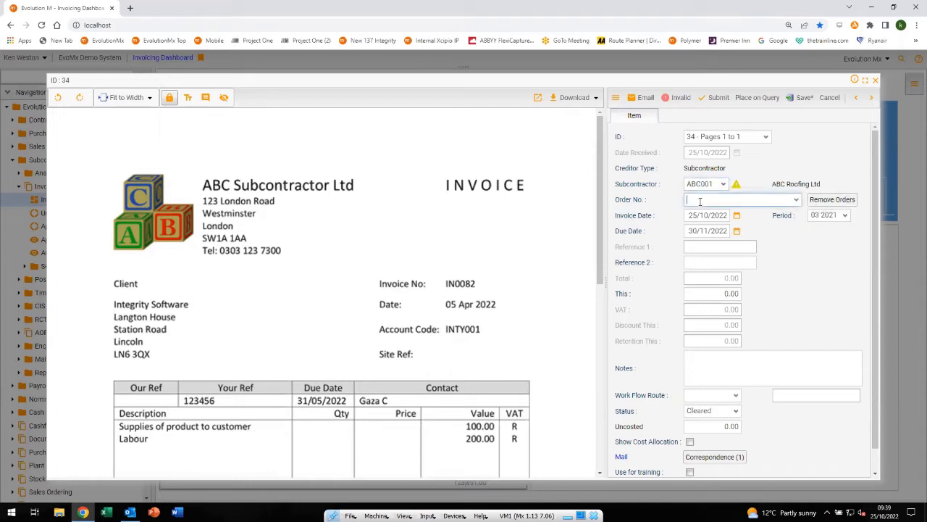
click(797, 200)
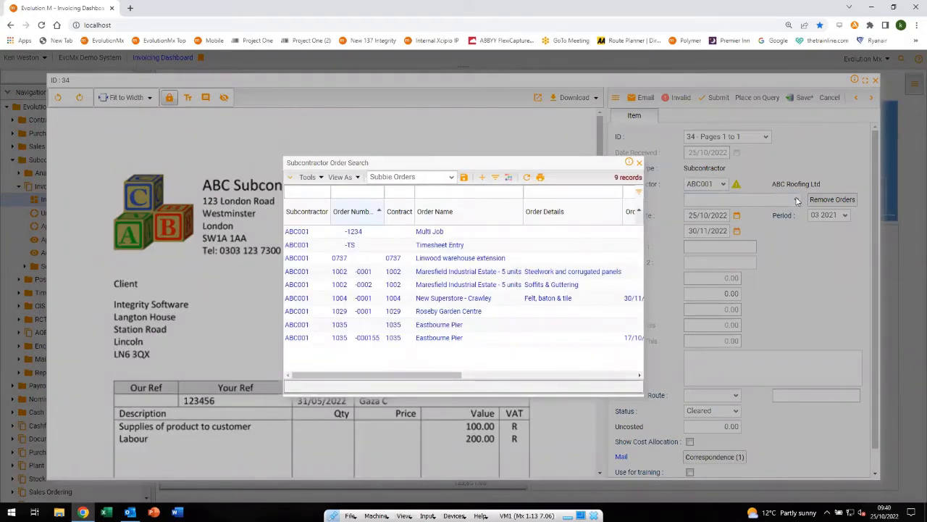
click(439, 338)
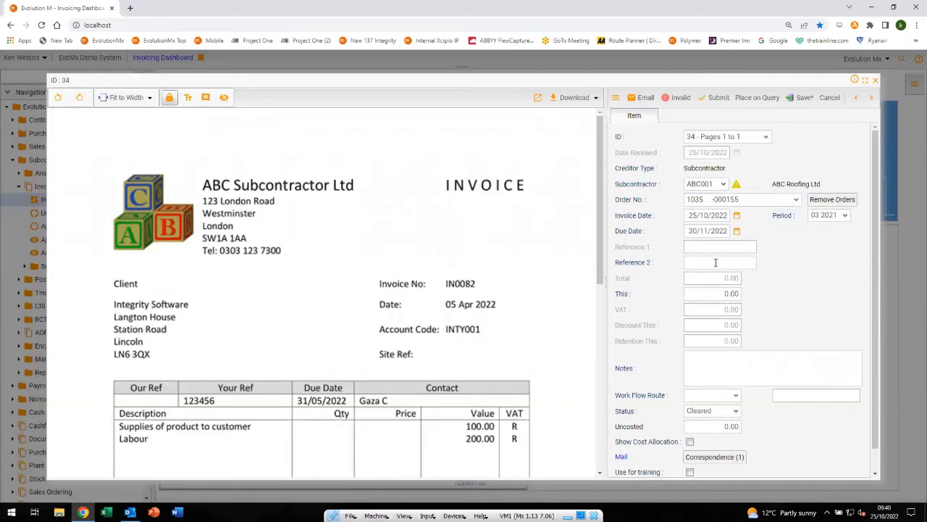
Set Reference 2 to 82 and the invoice's This amount to 300.00
click(689, 264)
text(82)
key(Tab)
text(300.00)
click(763, 373)
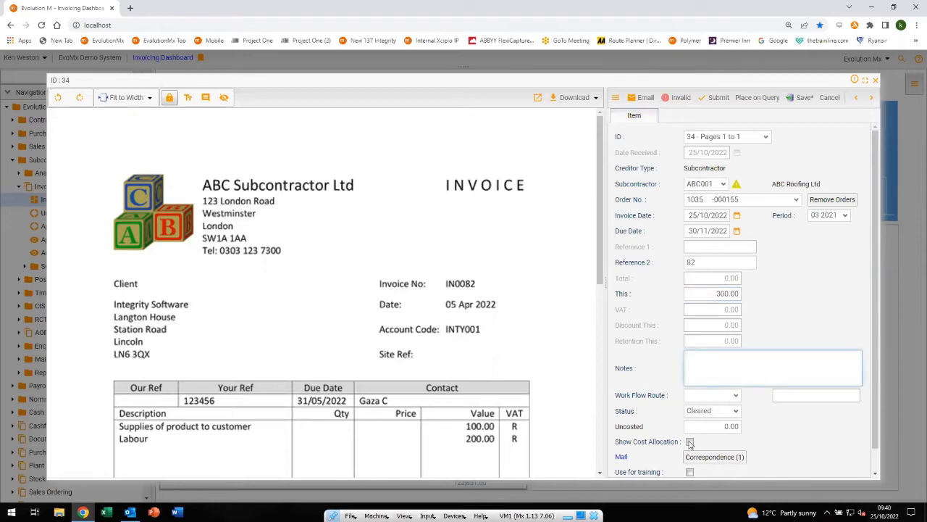
Show the cost allocation for the invoice and select the Measured Work 1 entry
click(689, 442)
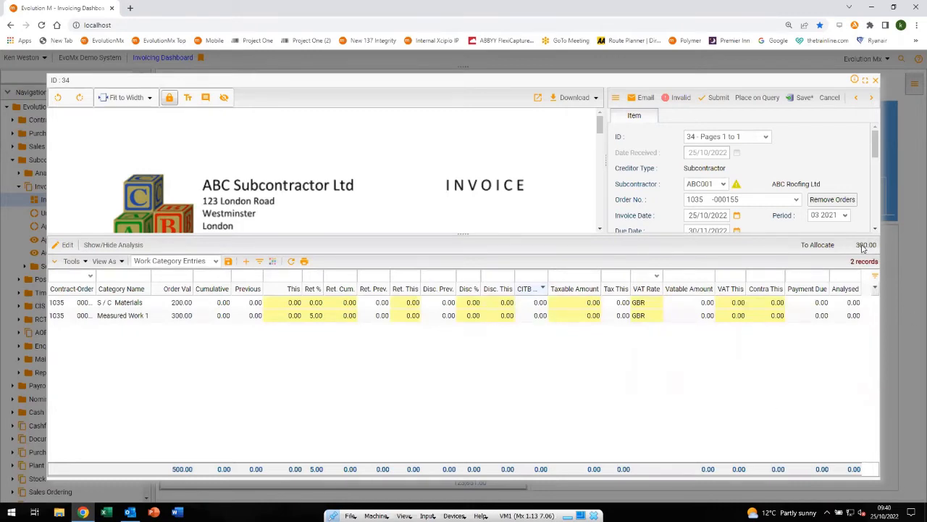
click(135, 317)
Examine the columns and saved views available for the cost allocation grid, keeping the Work Category Entries view
click(247, 262)
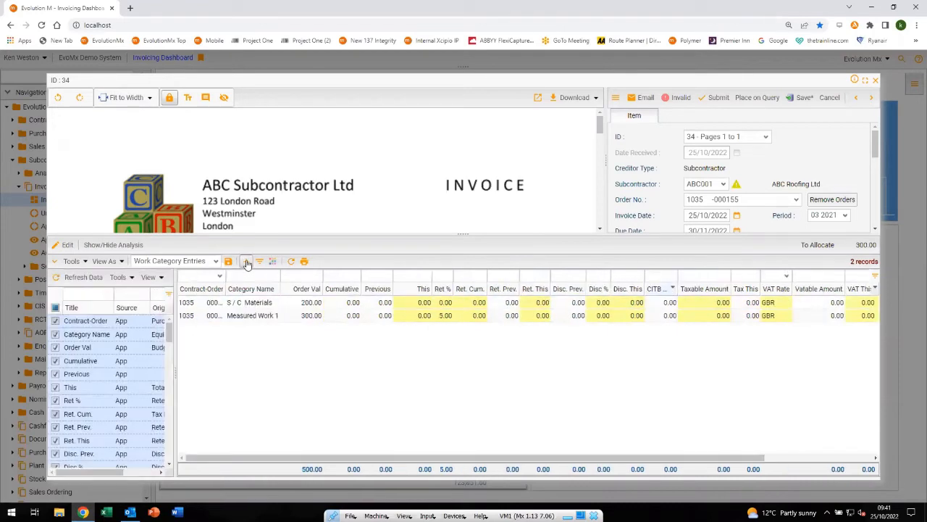
drag(168, 334, 169, 421)
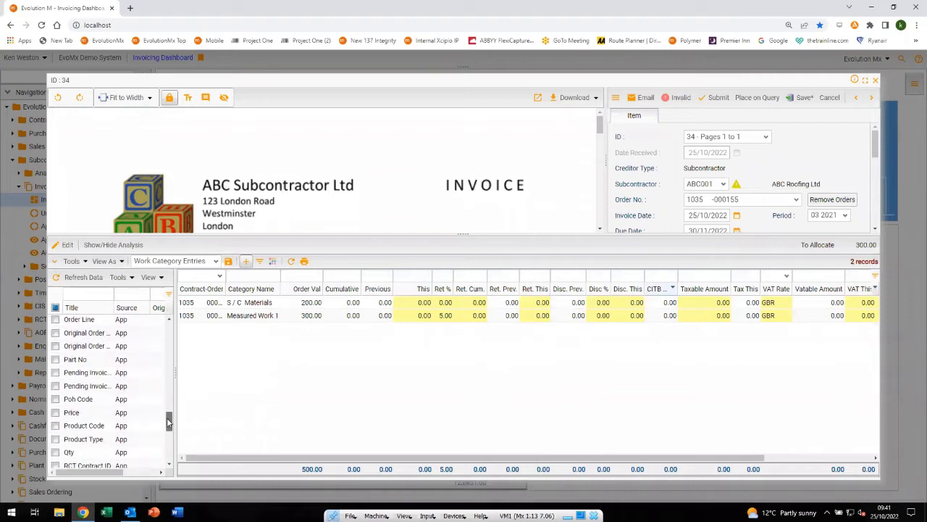
click(245, 262)
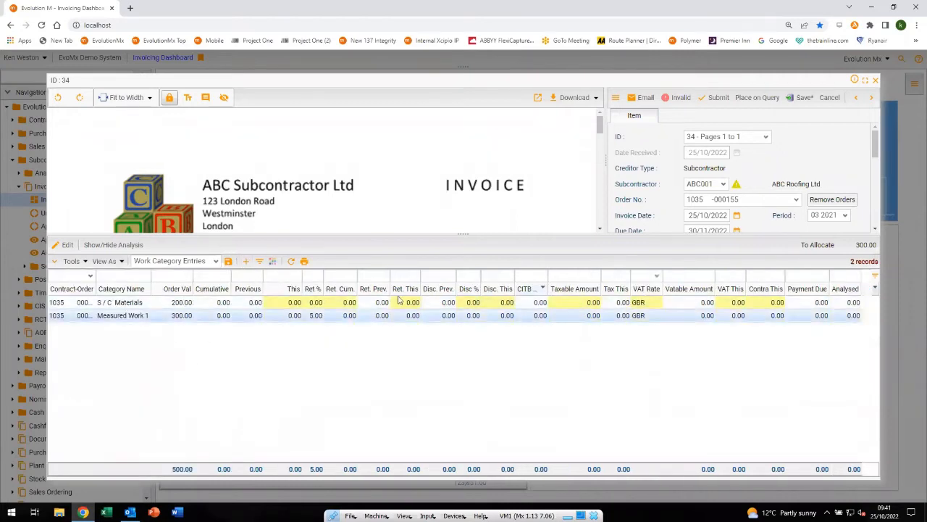
mouse_move(402, 288)
mouse_down()
mouse_move(371, 288)
mouse_move(406, 289)
mouse_up()
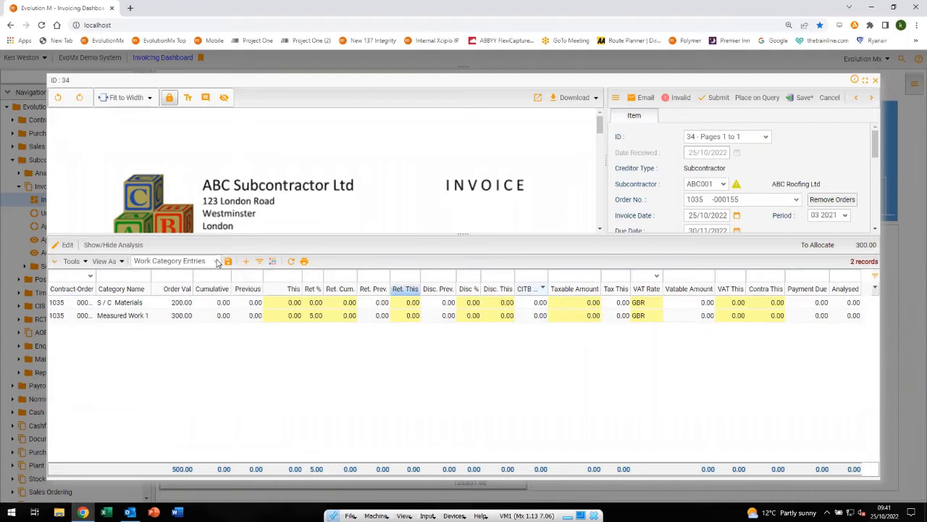
click(217, 262)
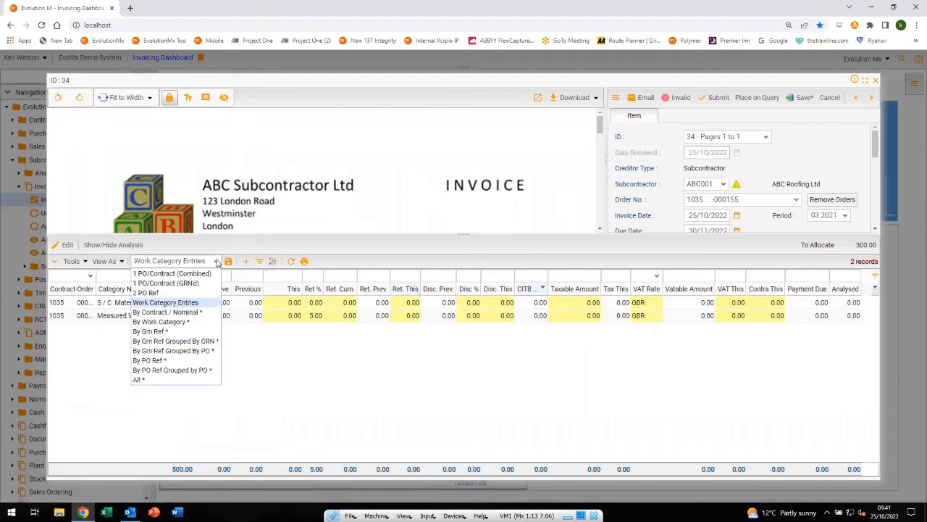
click(358, 266)
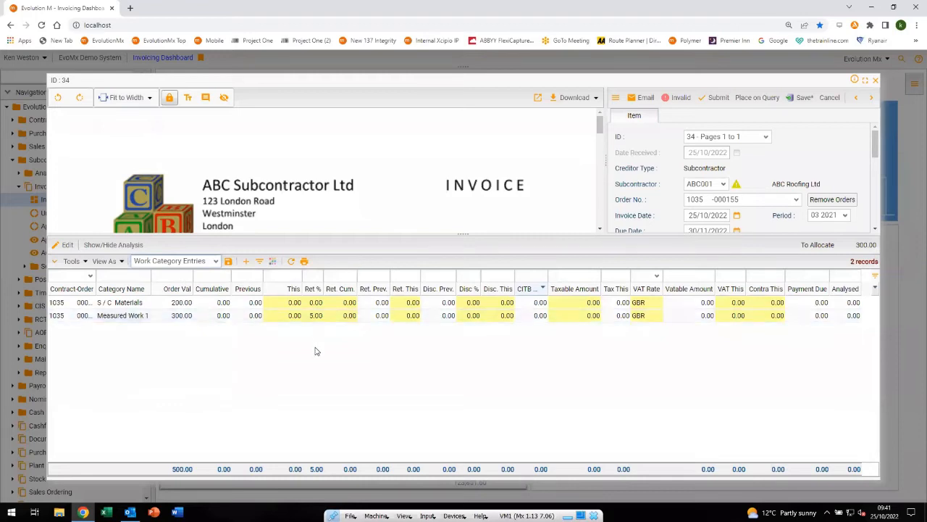
Allocate 100 of the invoice to S/C Materials and 200 to Measured Work 1 in the This column
click(285, 304)
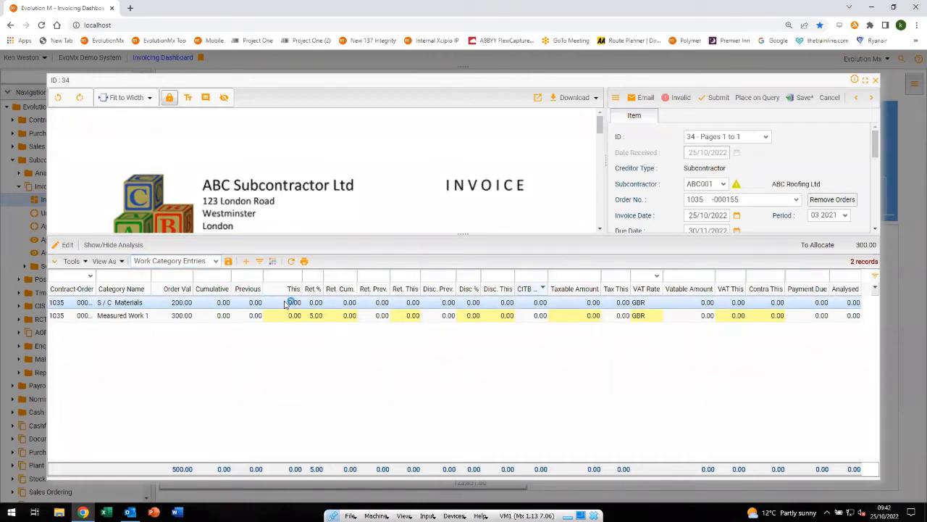
text(100)
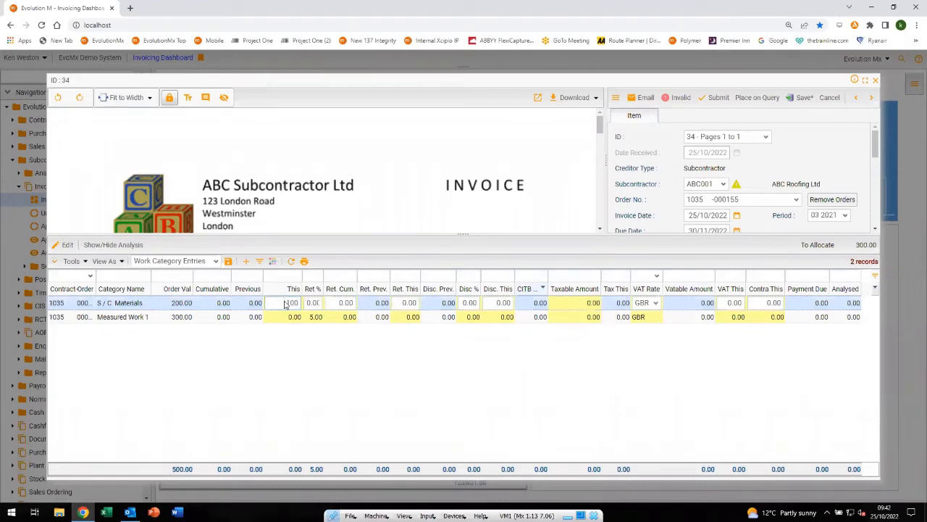
key(Return)
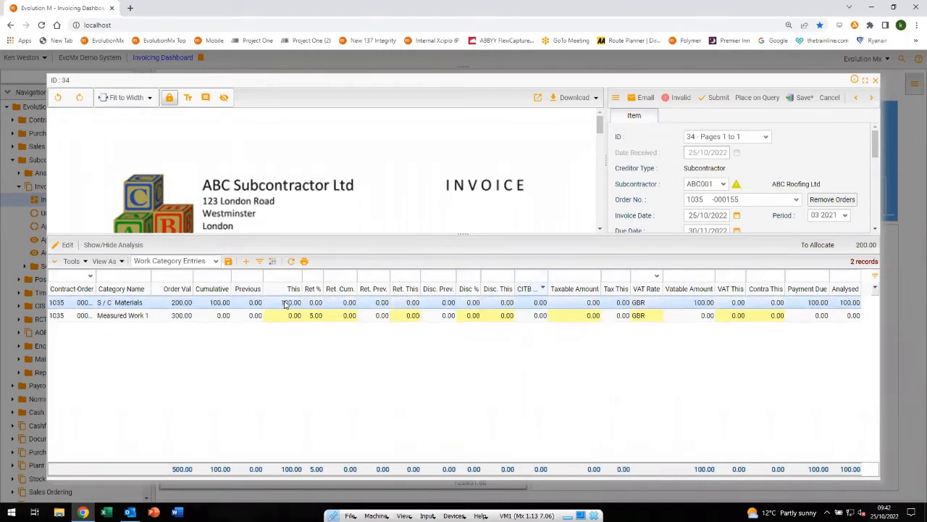
click(281, 317)
text(200)
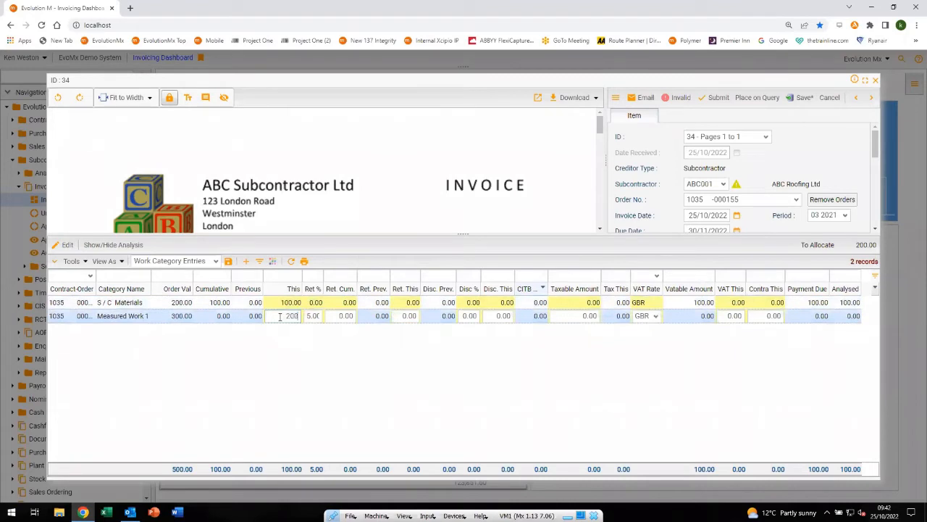
key(Return)
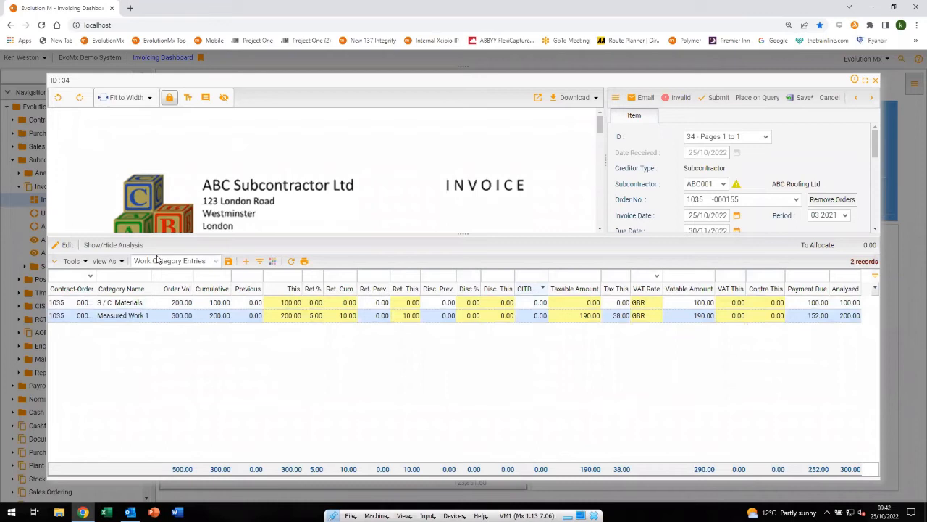
Show the cost analysis for the S/C Materials entry and hide it again
click(114, 245)
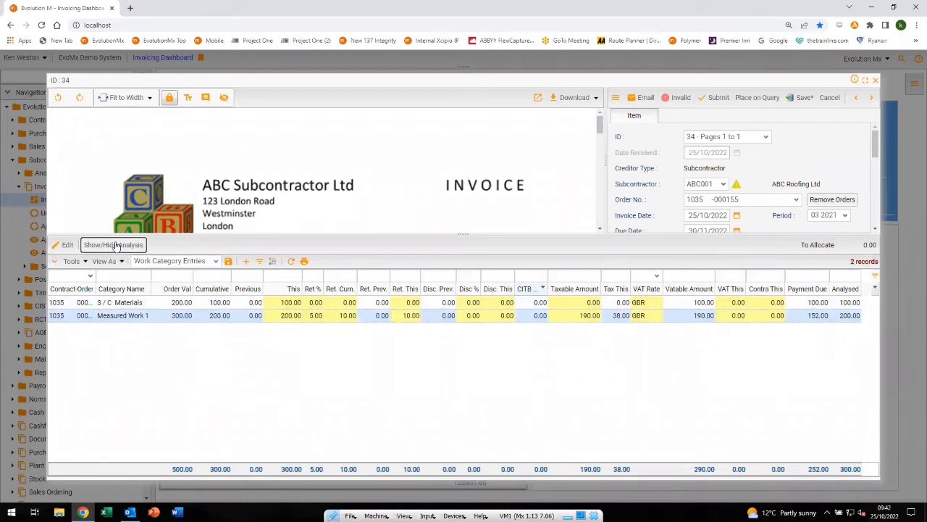
click(127, 306)
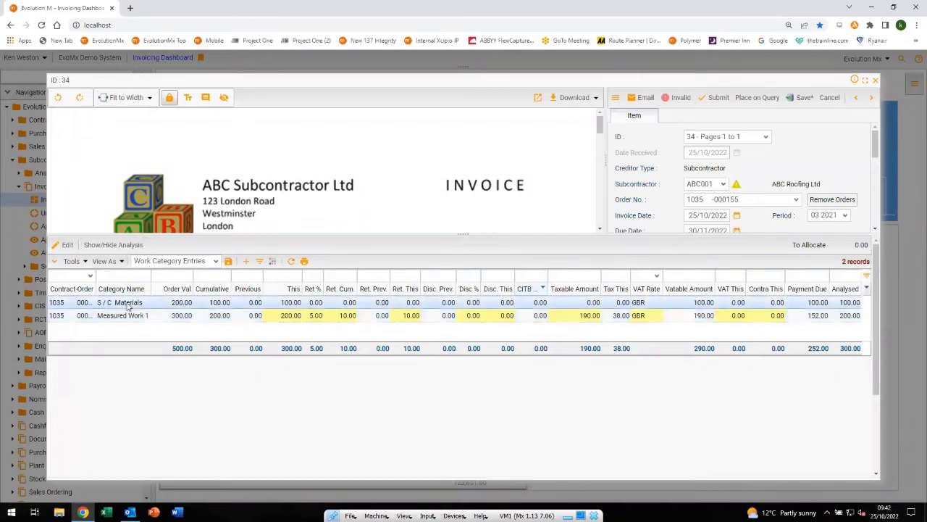
click(112, 245)
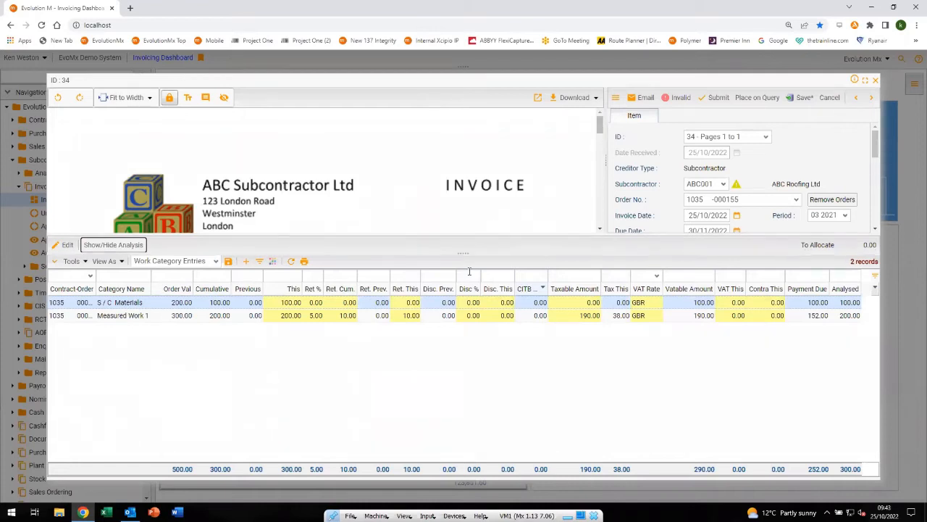
Annotate the blank area above the invoice number with the text "week 1 invoice" and submit the invoice
drag(468, 289, 466, 292)
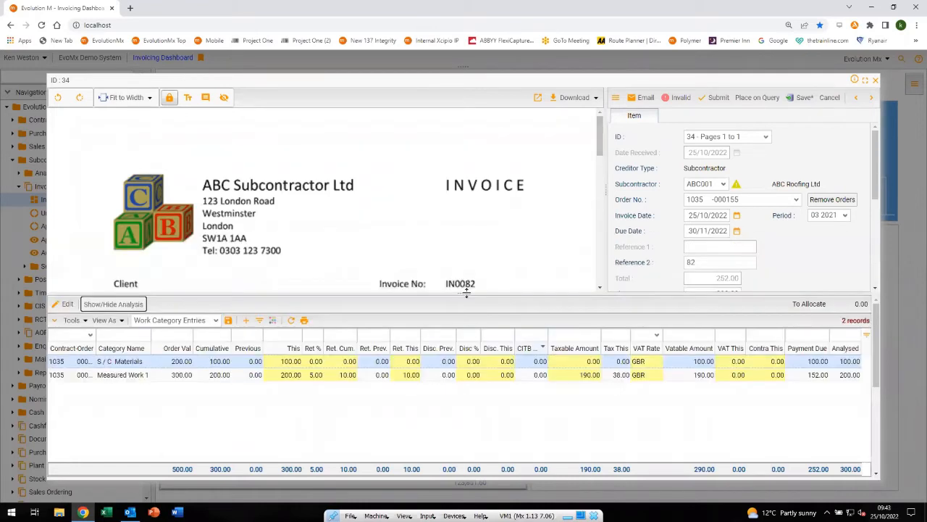
click(187, 98)
click(385, 230)
text(week 1 invoice)
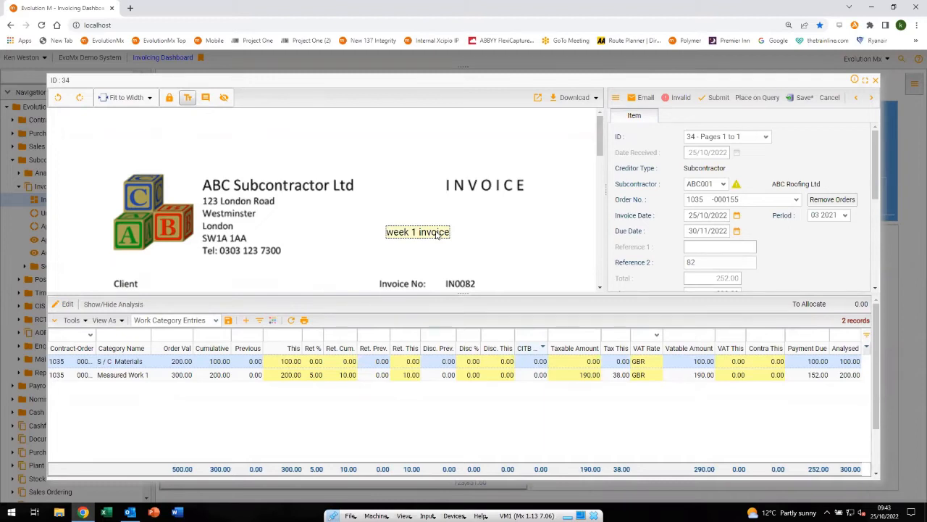
click(716, 98)
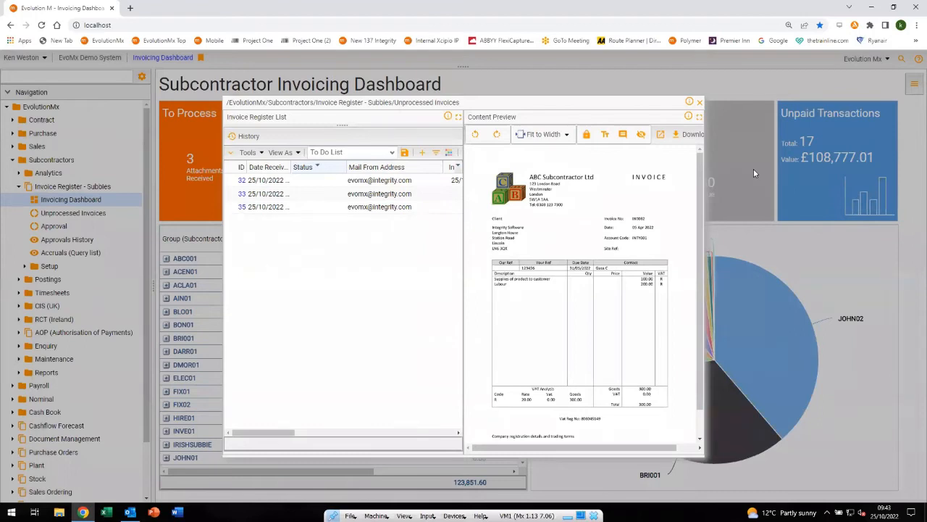
Return to the dashboard and open invoice 32 from the To Process list
click(701, 103)
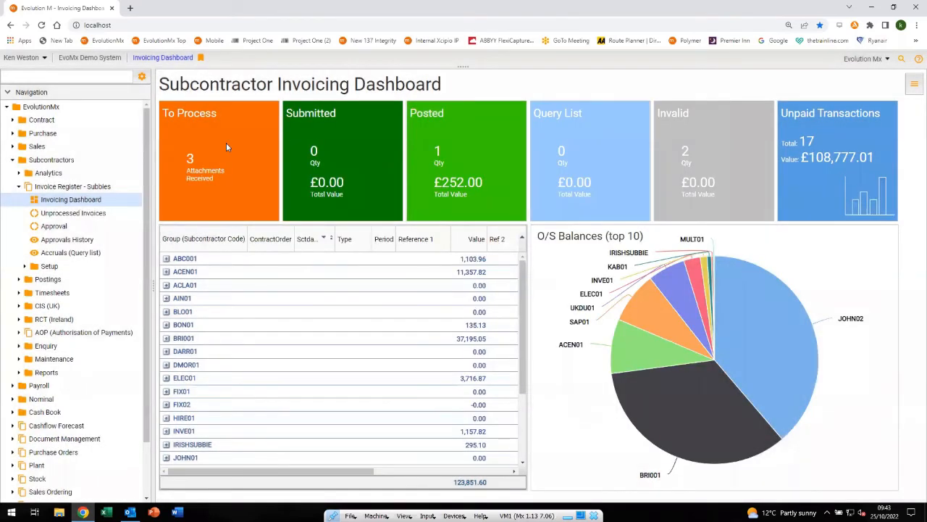
click(226, 147)
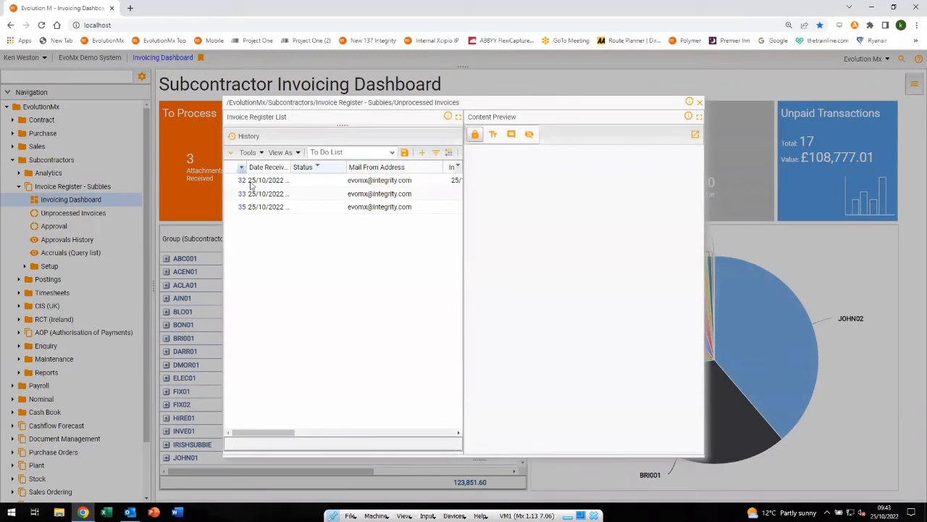
click(263, 183)
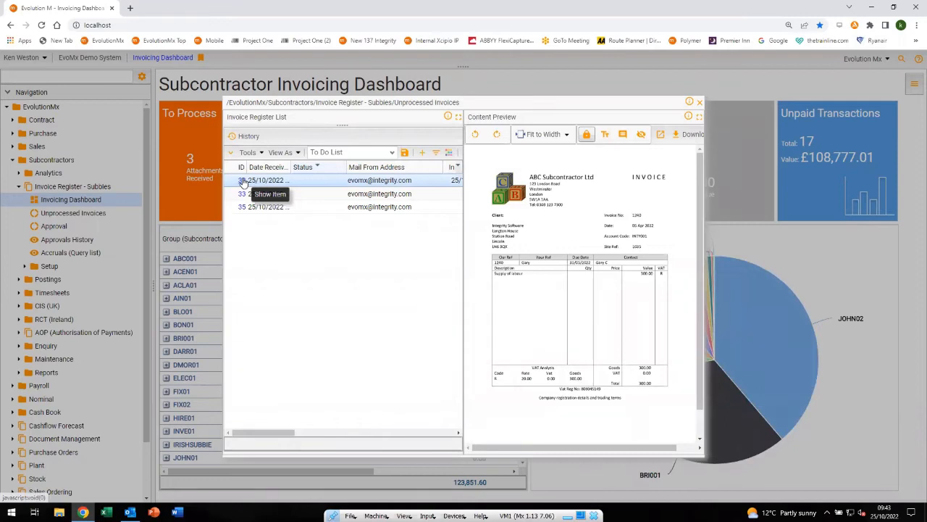
click(243, 180)
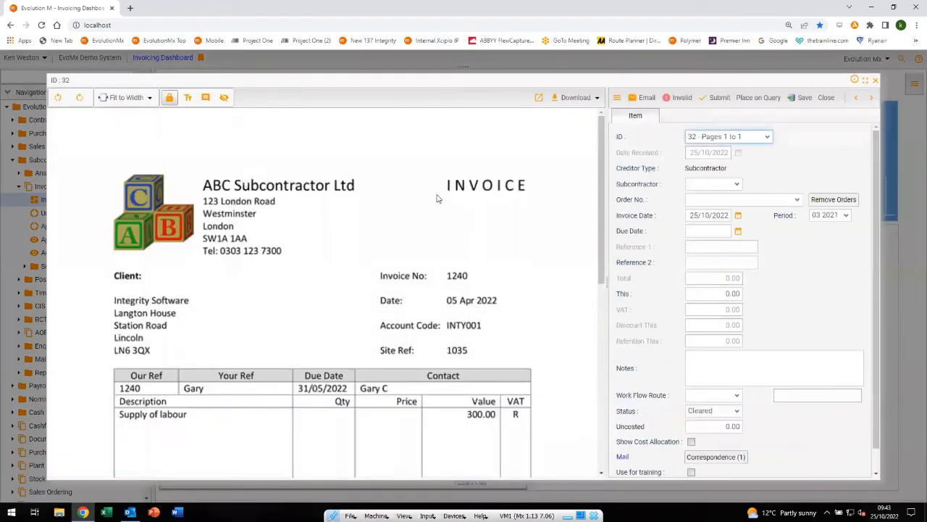
Set the subcontractor of invoice 32 to ABC Roofing Ltd (ABC001), save the invoice and close it
click(692, 183)
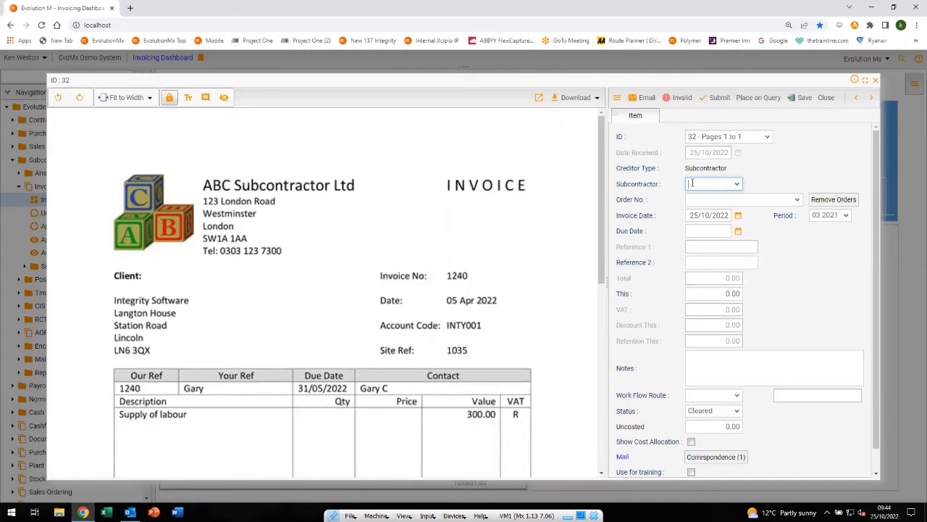
text(AB)
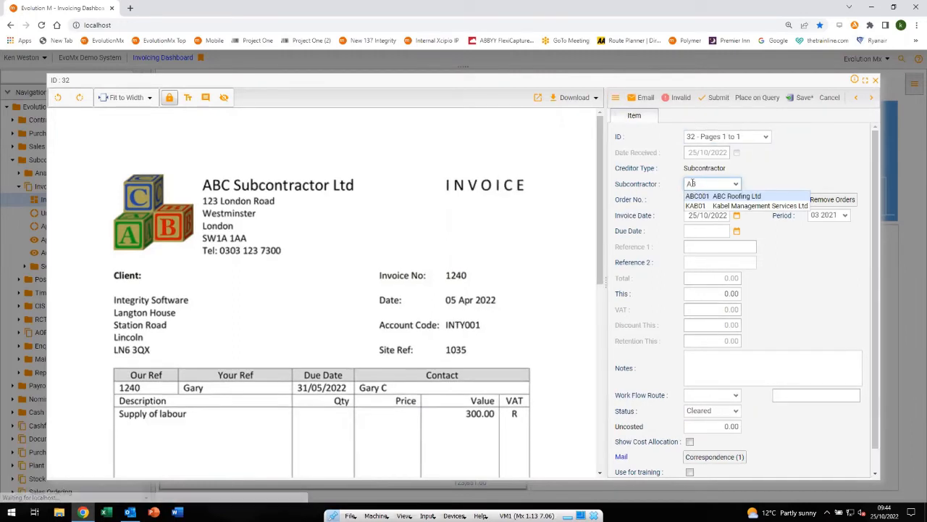
click(694, 196)
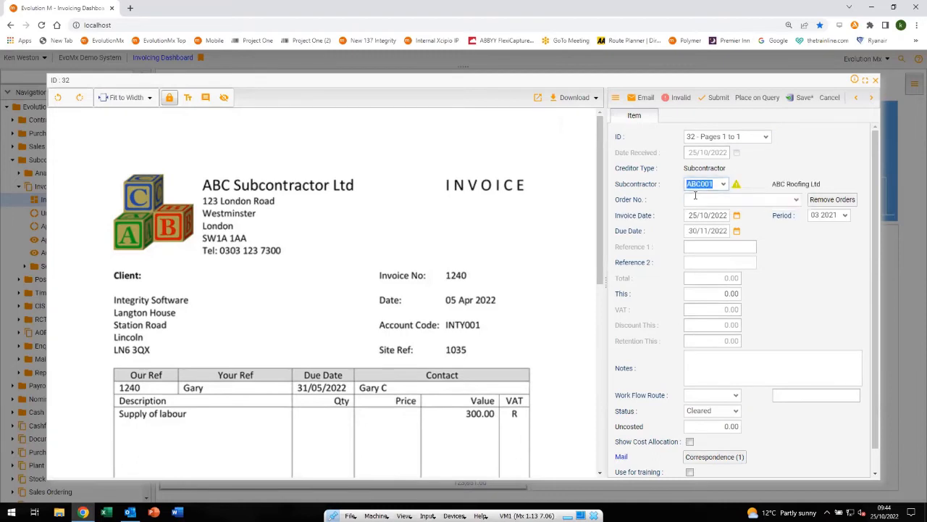
click(800, 98)
click(826, 97)
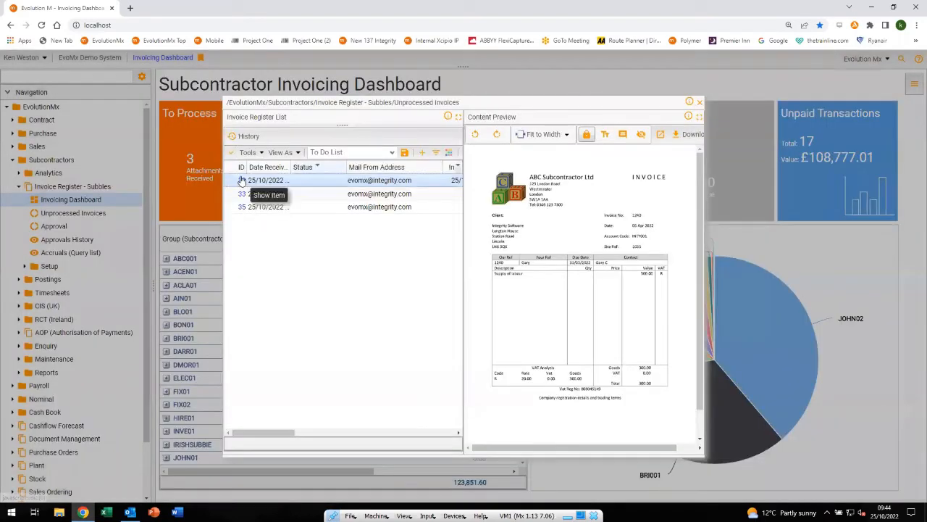
Reopen invoice 32 and set Reference 2 to 1240 and the This amount to 300.00
click(241, 181)
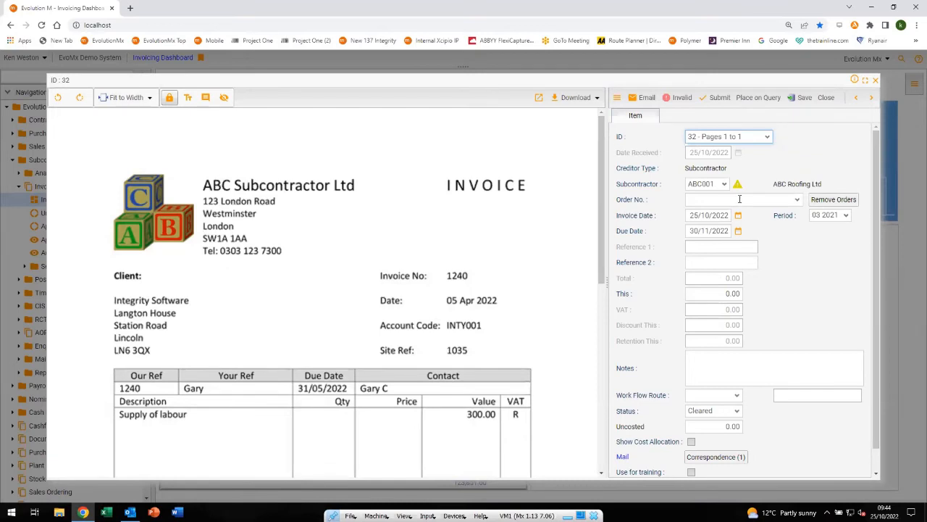
click(698, 262)
text(1240)
key(Tab)
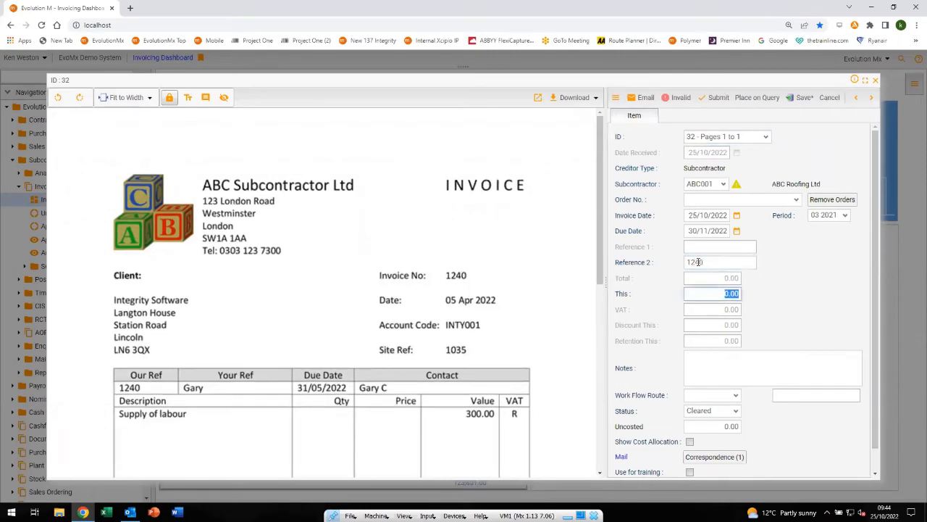
text(300)
Add the note "what job?" to invoice 32
click(753, 358)
text(what)
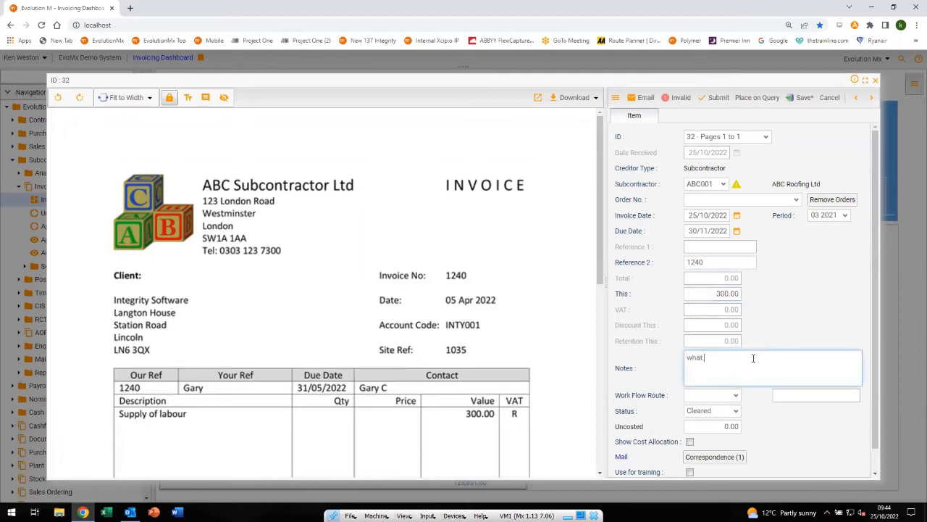
text( job?)
Place invoice 32 on query with the comment "what job?" and pass it to user kw
click(754, 99)
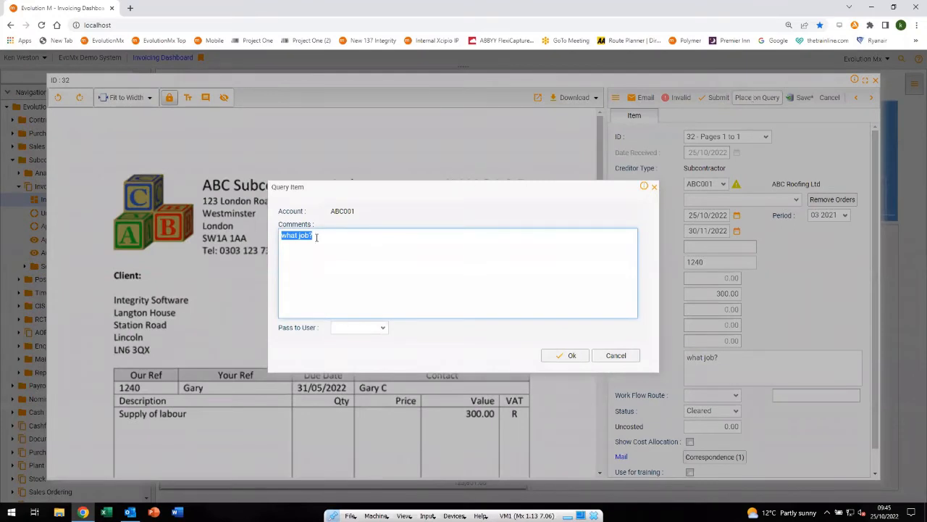
click(383, 331)
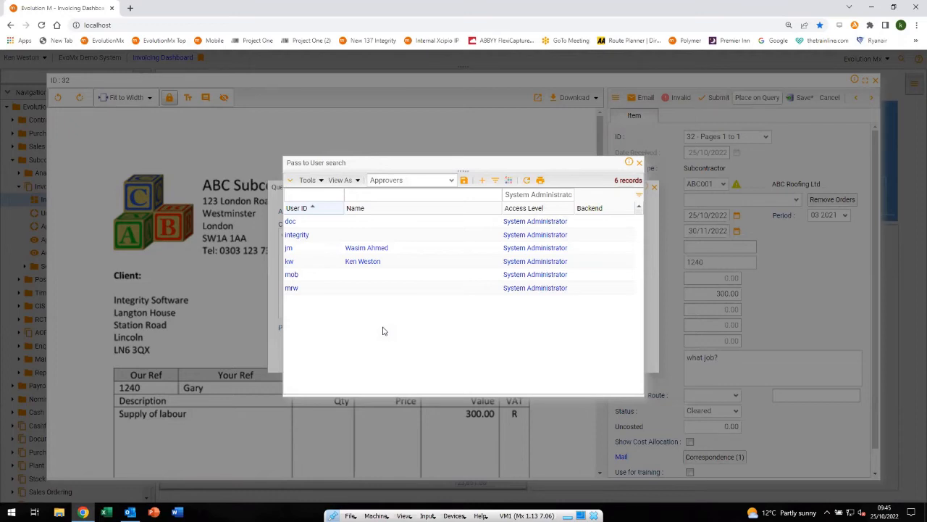
click(288, 262)
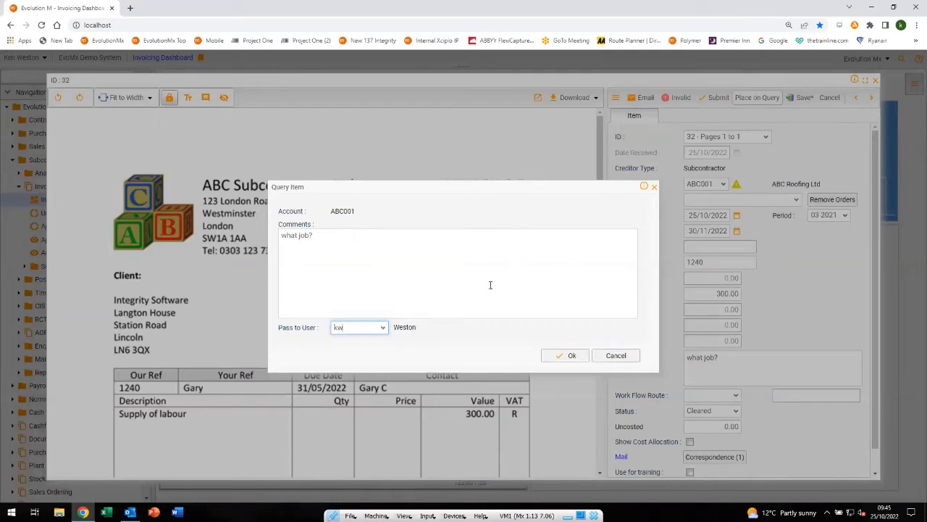
click(554, 356)
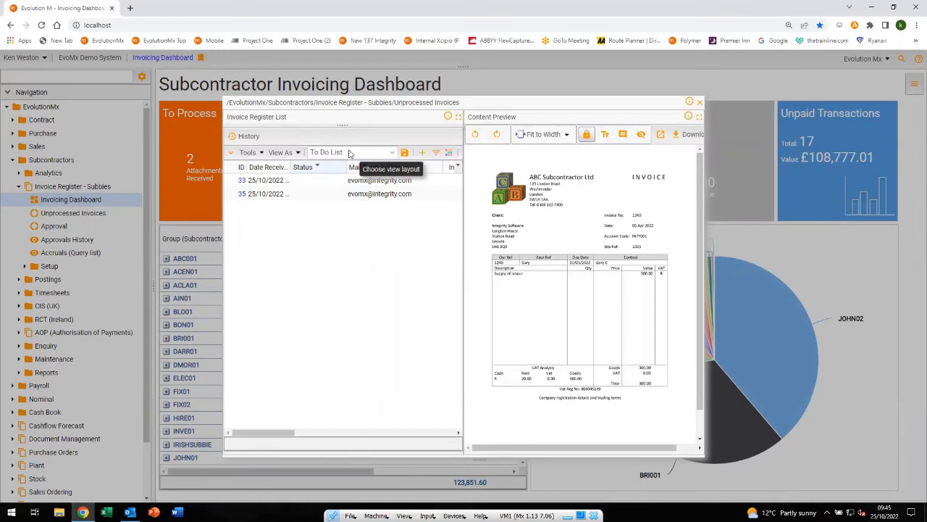
Open invoice 32 from the dashboard's Query List to view its query details, and return to the dashboard
click(700, 103)
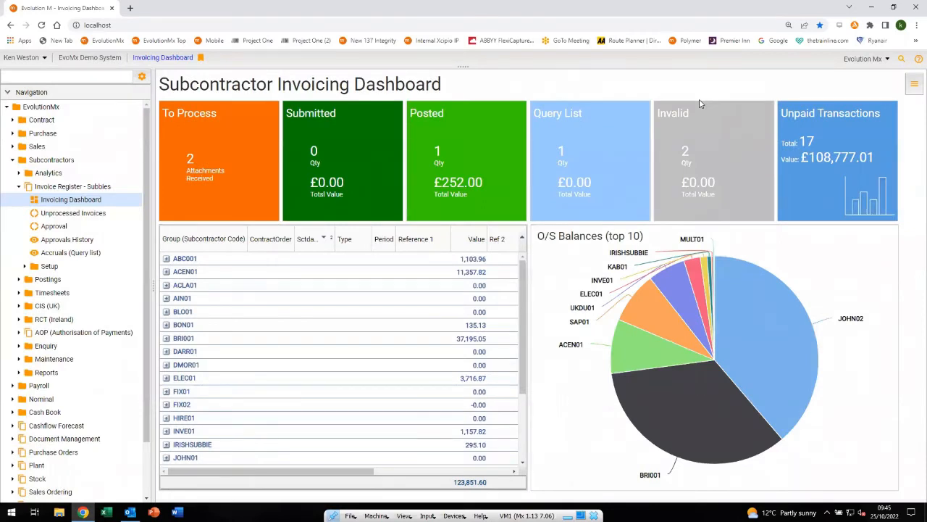
click(591, 158)
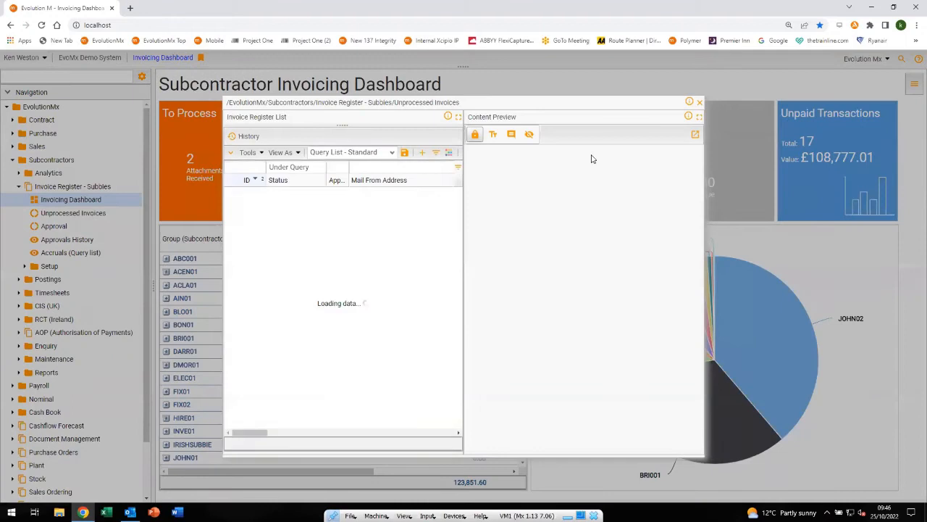
click(378, 197)
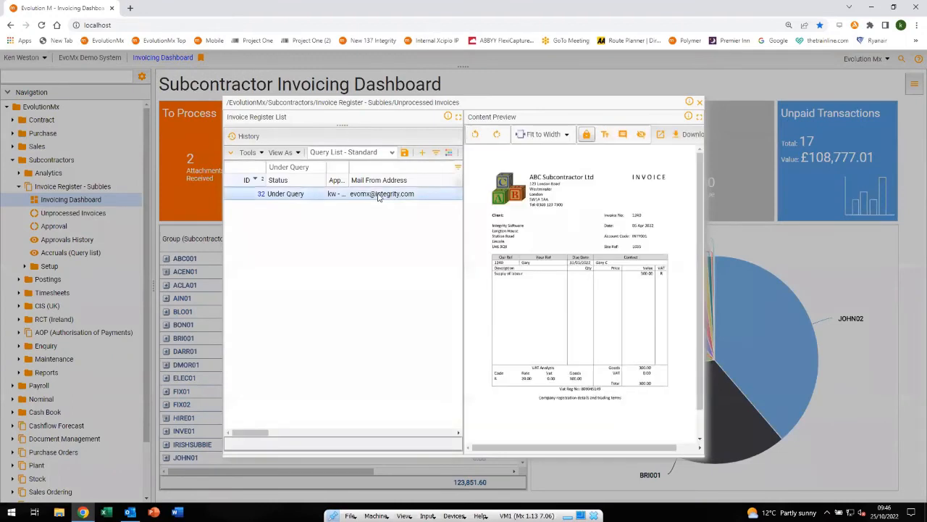
click(260, 195)
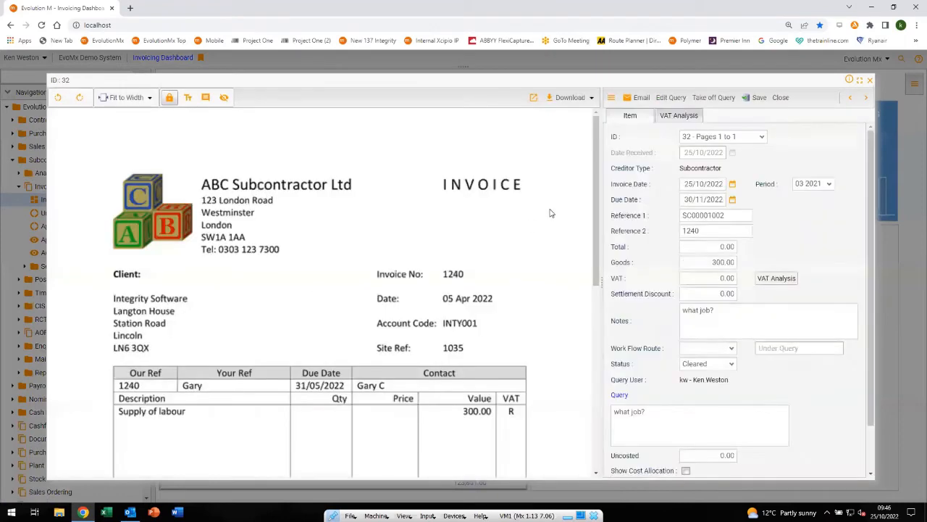
click(872, 80)
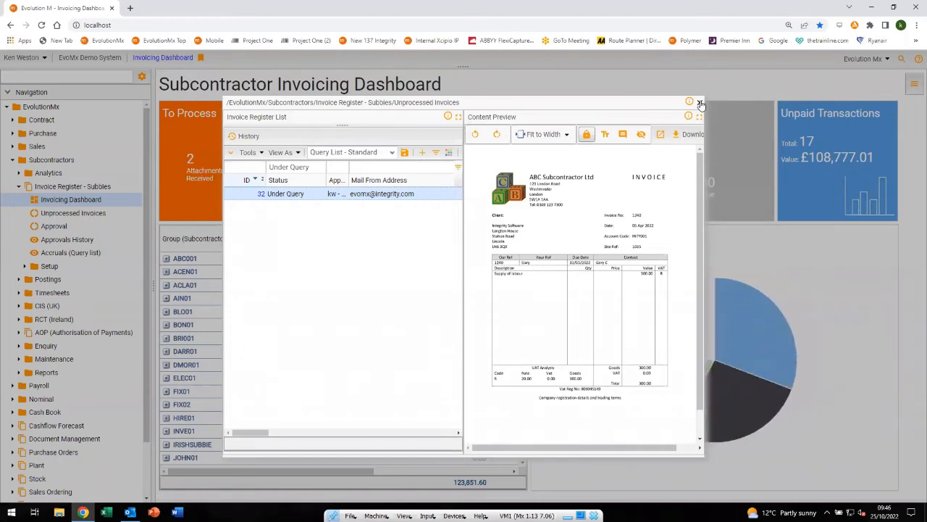
click(699, 102)
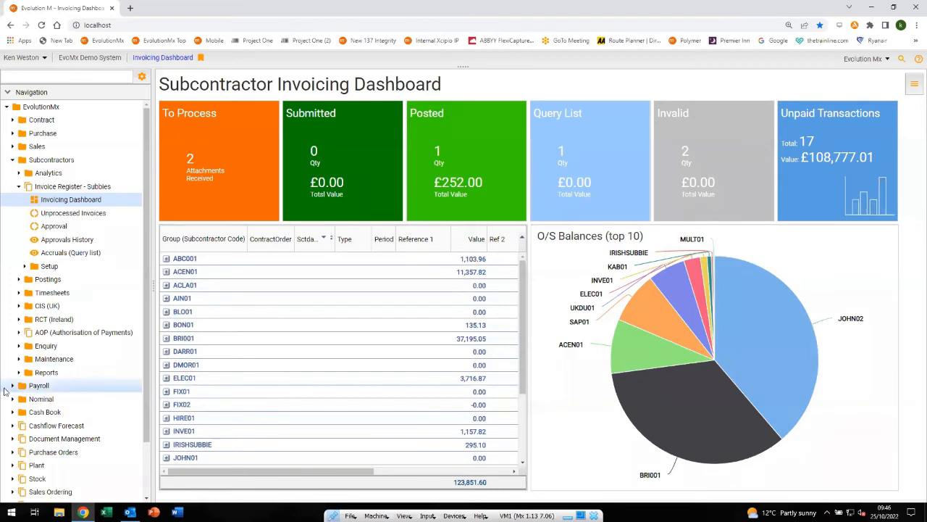
Switch to Outlook, open the newest Invoice Query email and highlight the query description in its body
mouse_move(129, 512)
click(129, 471)
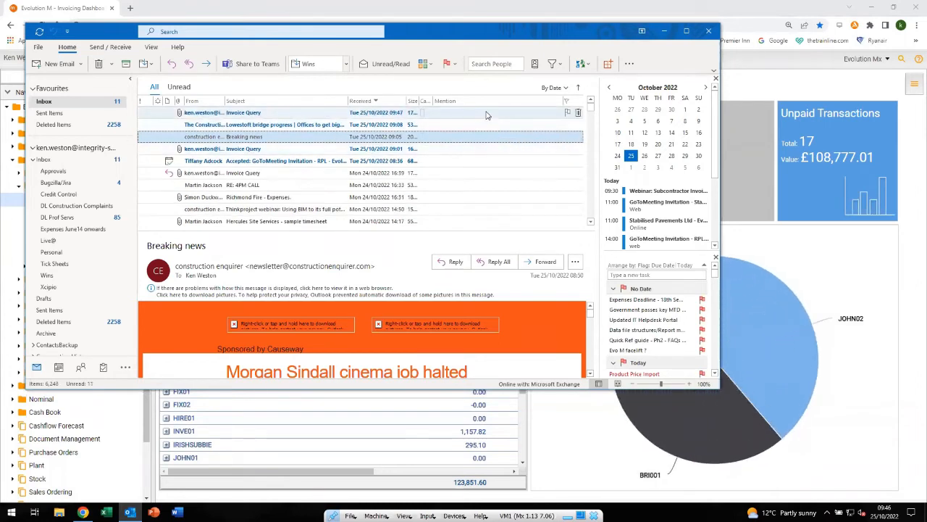
click(487, 113)
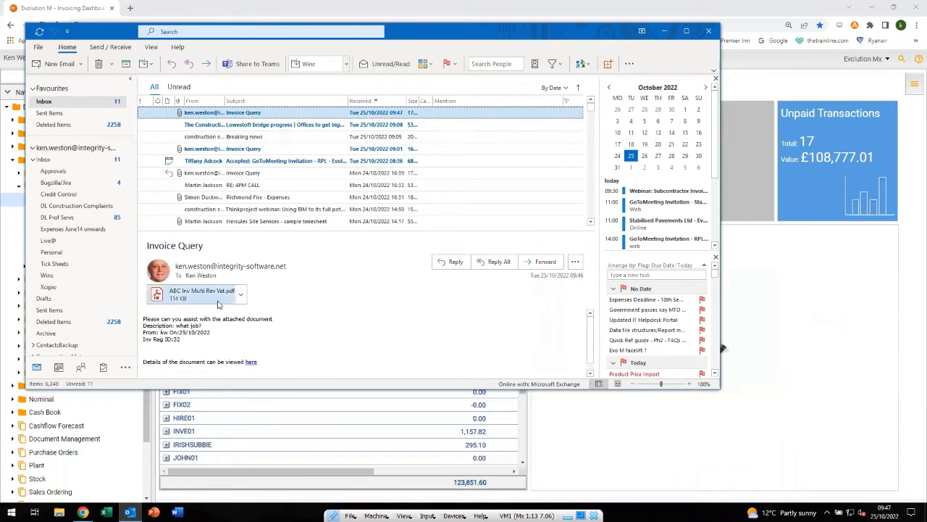
drag(205, 326, 179, 330)
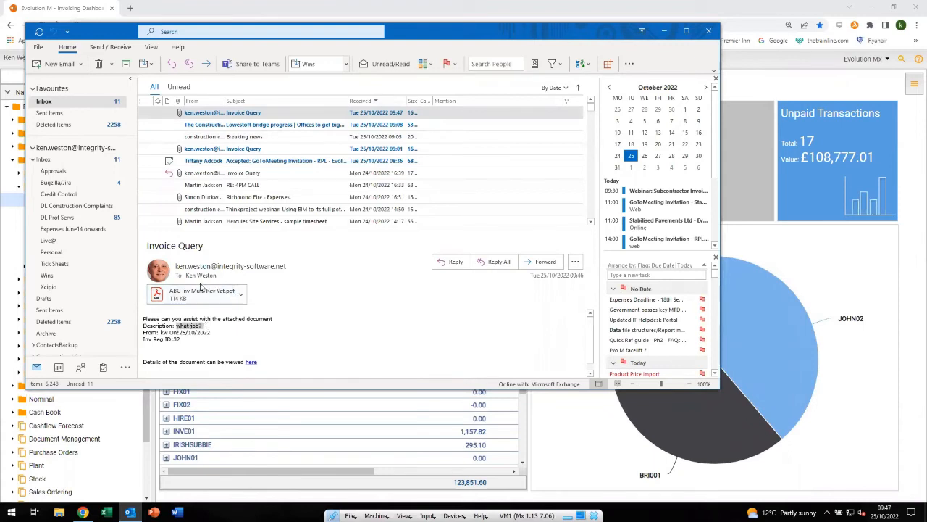
Open the invoice PDF attached to the Invoice Query email to check its site reference, and close it
click(185, 296)
double_click(185, 295)
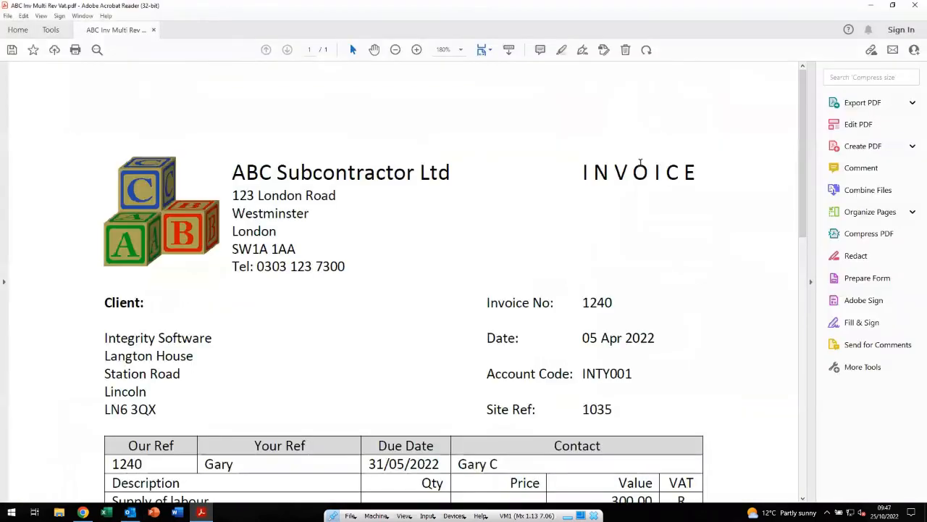
drag(804, 116, 851, 41)
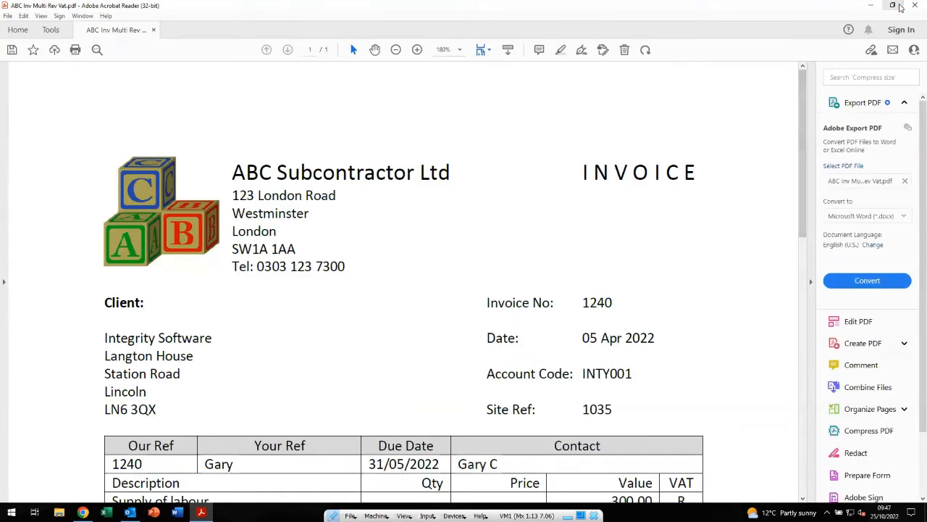
click(914, 6)
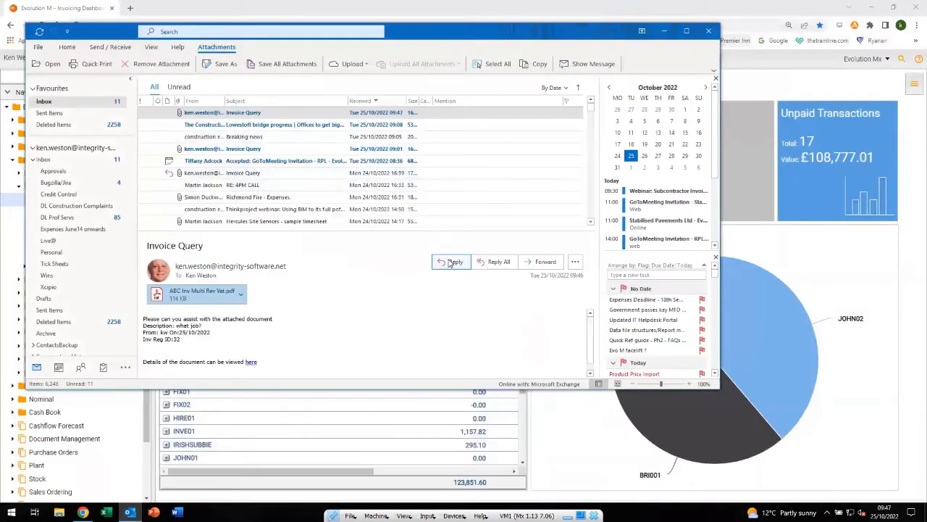
Reply to the Invoice Query email with "Use 1035", send it and return to the EvolutionMx dashboard
click(453, 262)
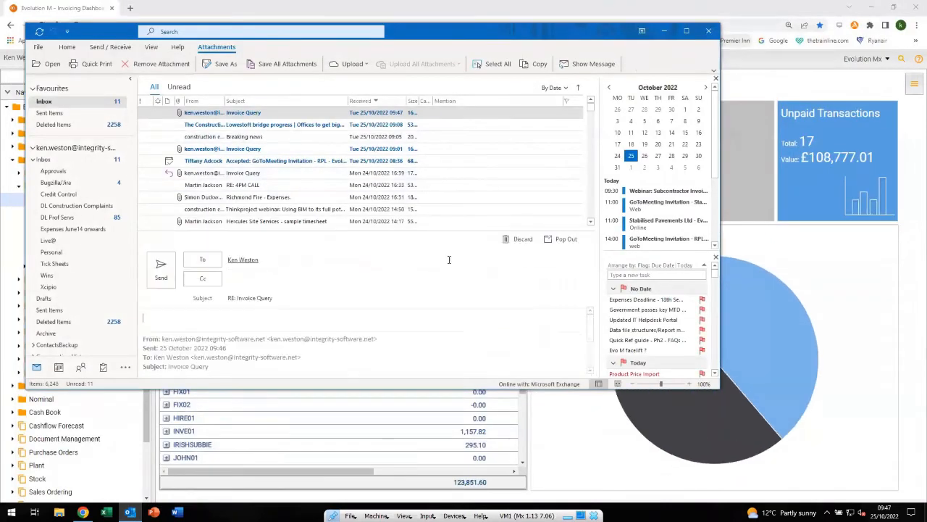
text(Use )
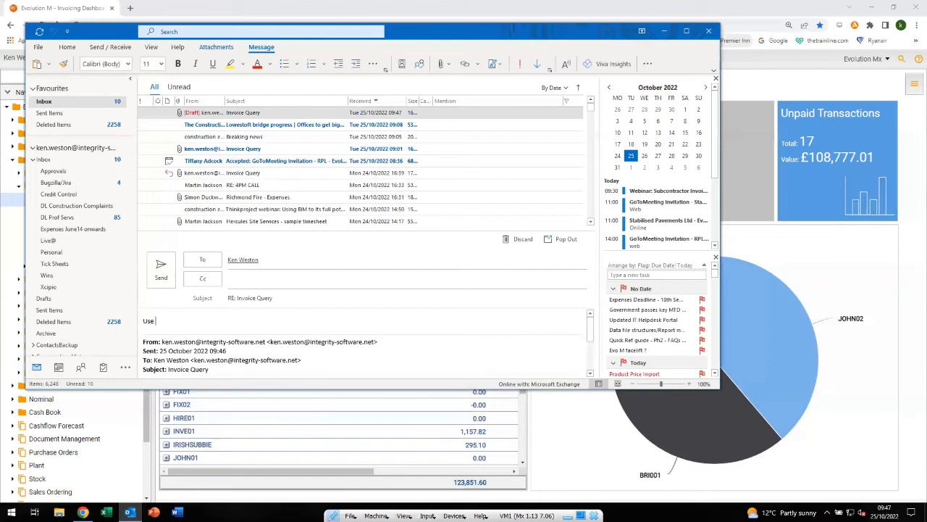
text(1035)
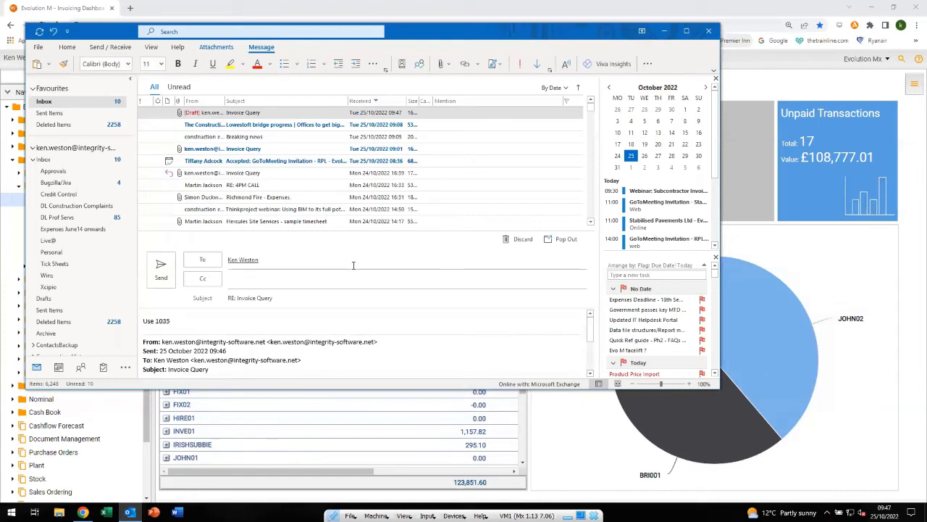
click(155, 269)
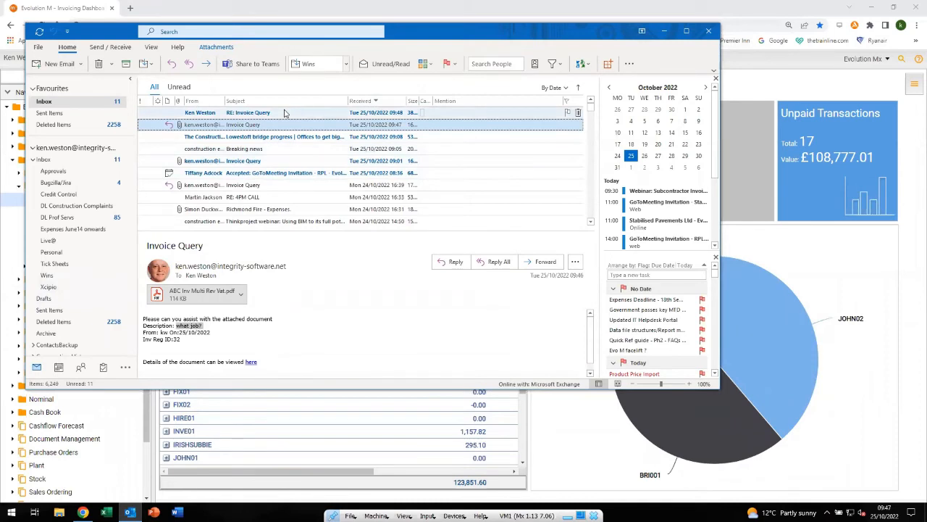
click(665, 32)
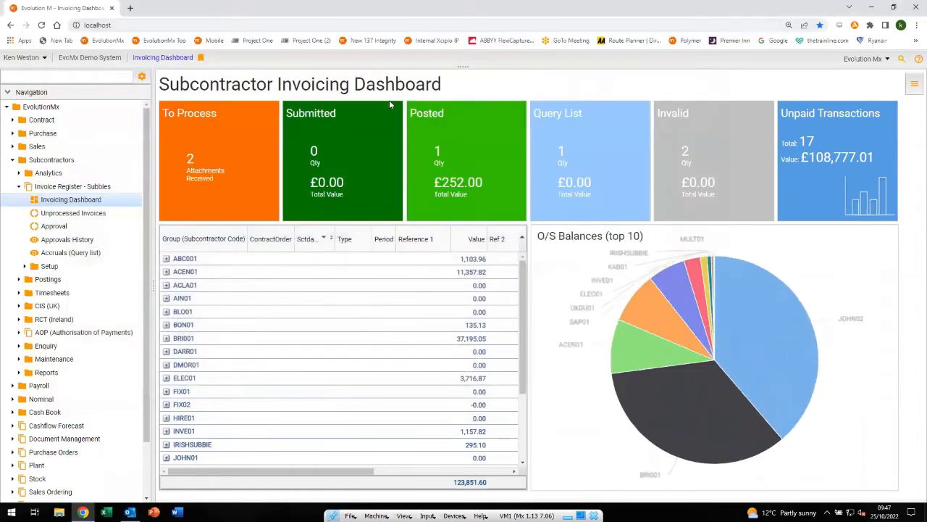
Open invoice 32 from the Query List, take it off query and assign it to order 1035
click(607, 151)
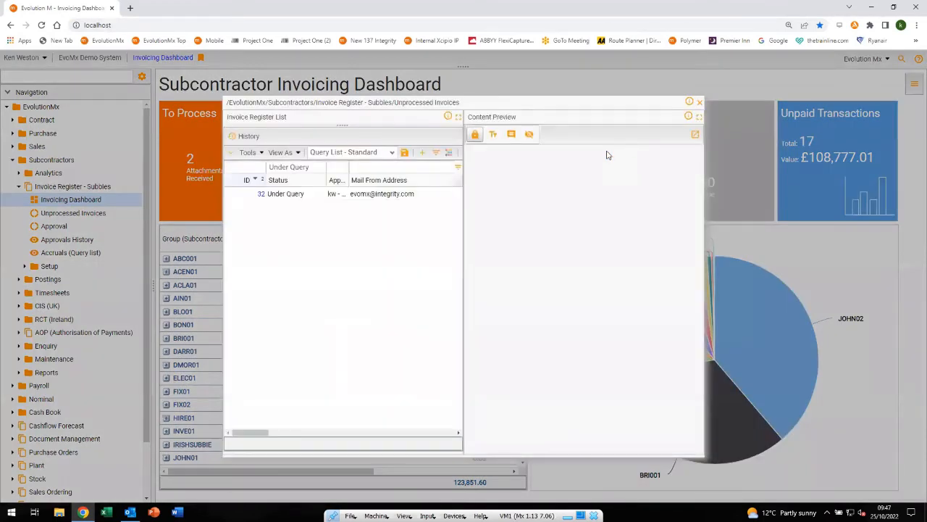
click(288, 196)
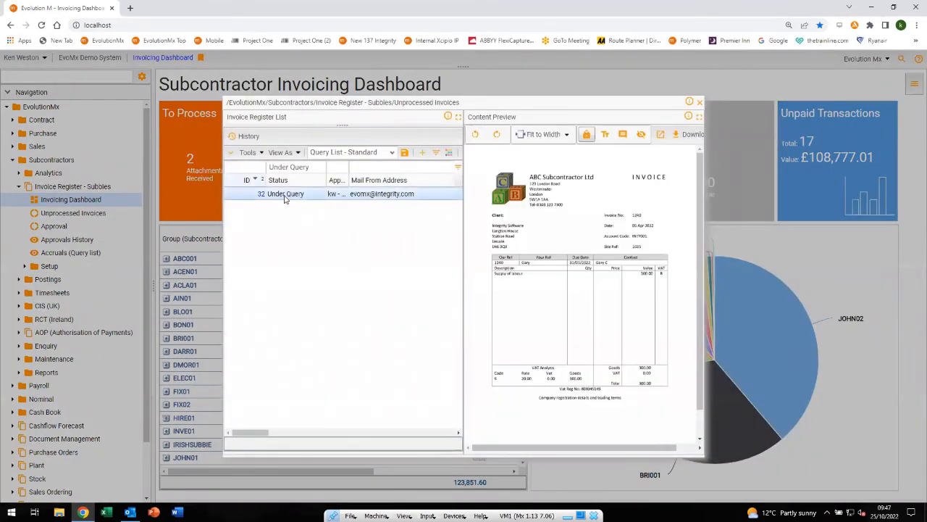
click(259, 201)
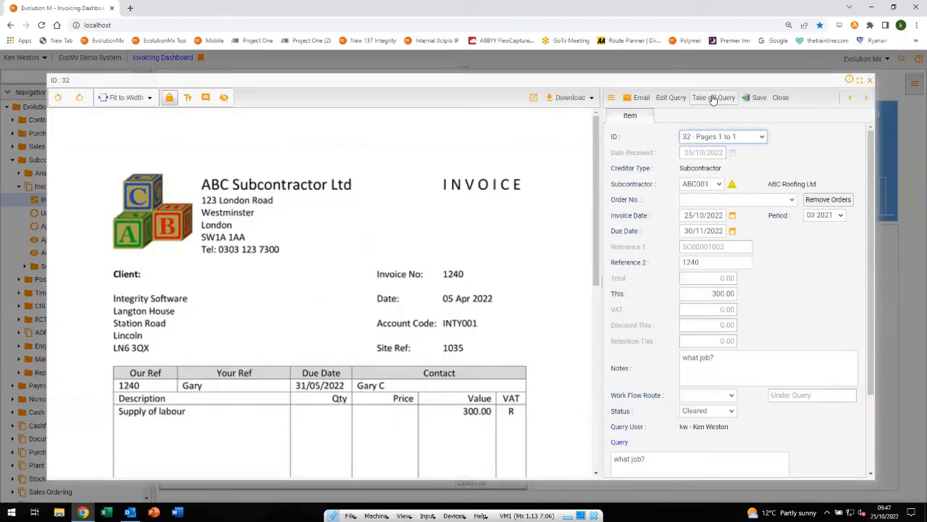
click(713, 98)
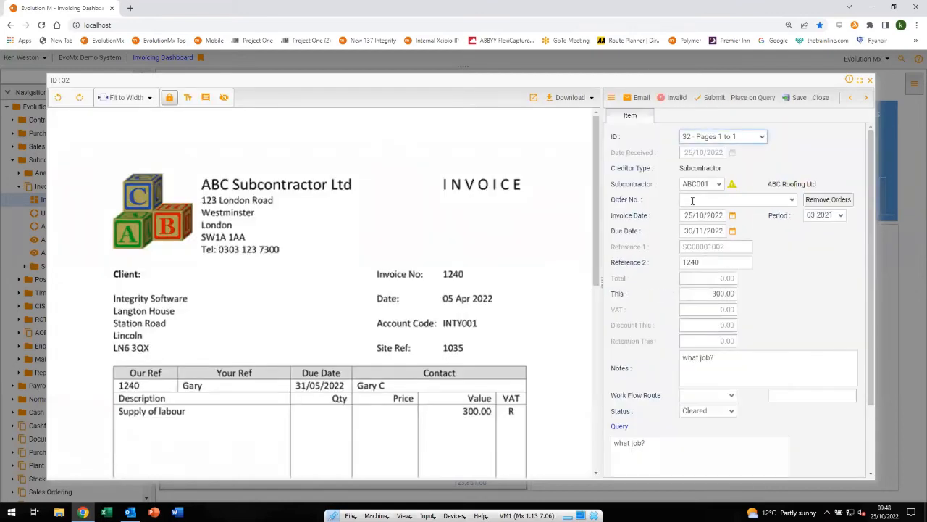
click(793, 200)
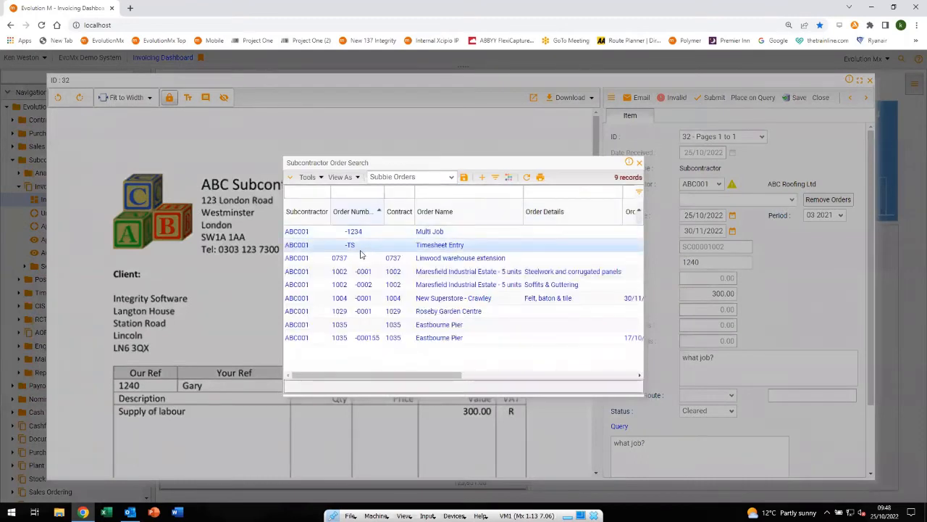
double_click(336, 325)
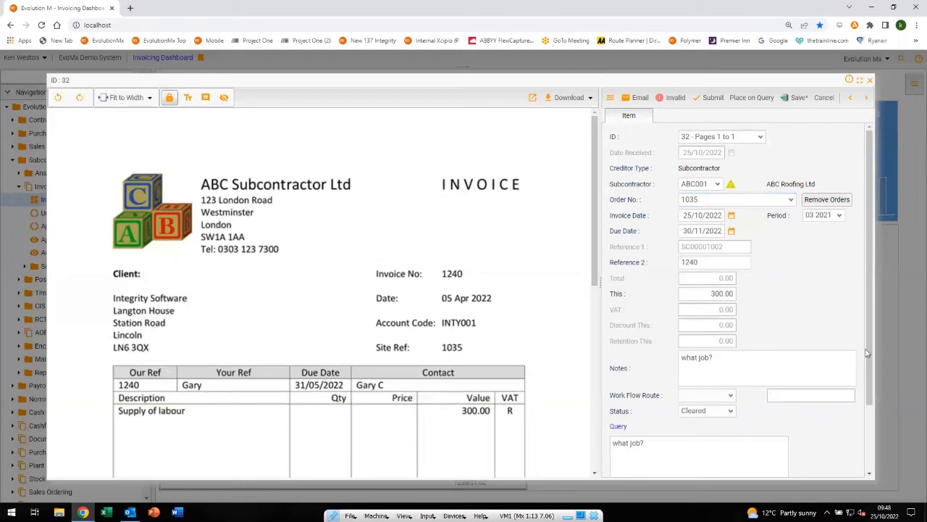
Allocate 300 to the Measured Work 1 cost line of invoice 32, submit the invoice and return to the dashboard
drag(875, 327, 875, 404)
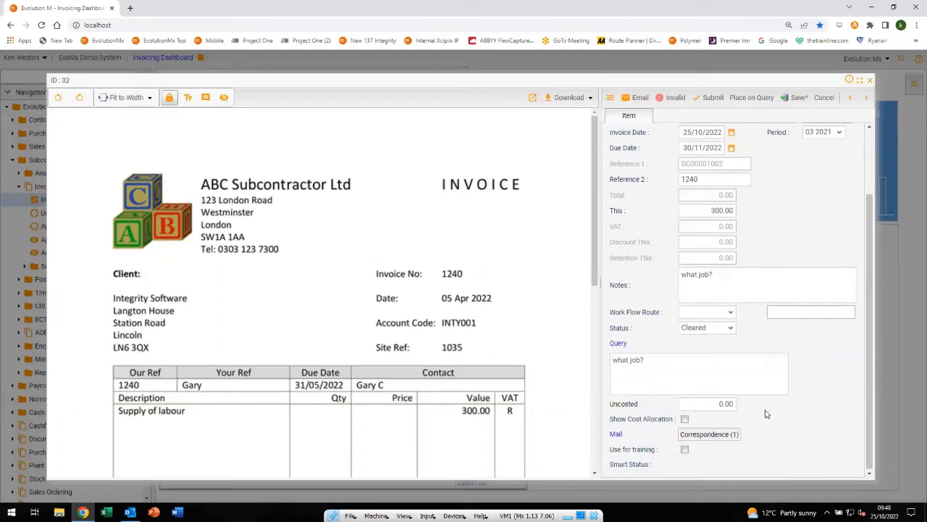
click(684, 420)
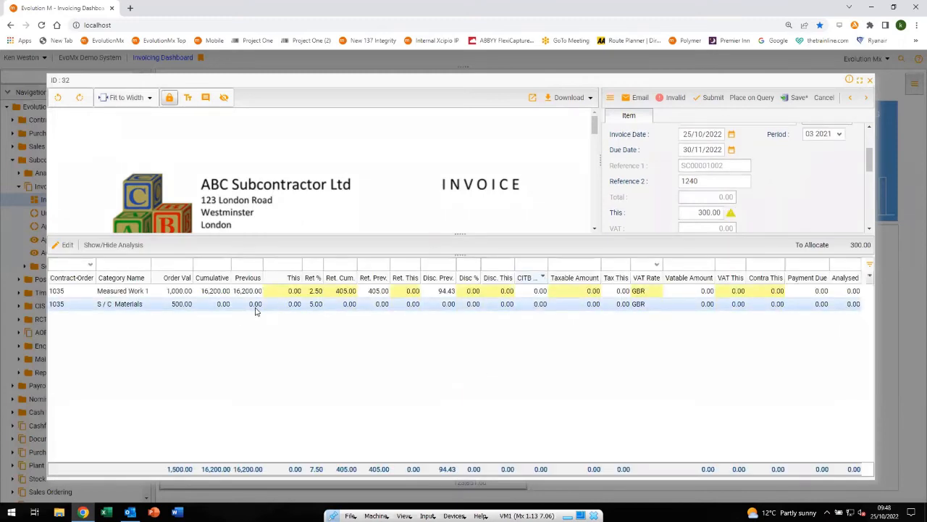
click(279, 291)
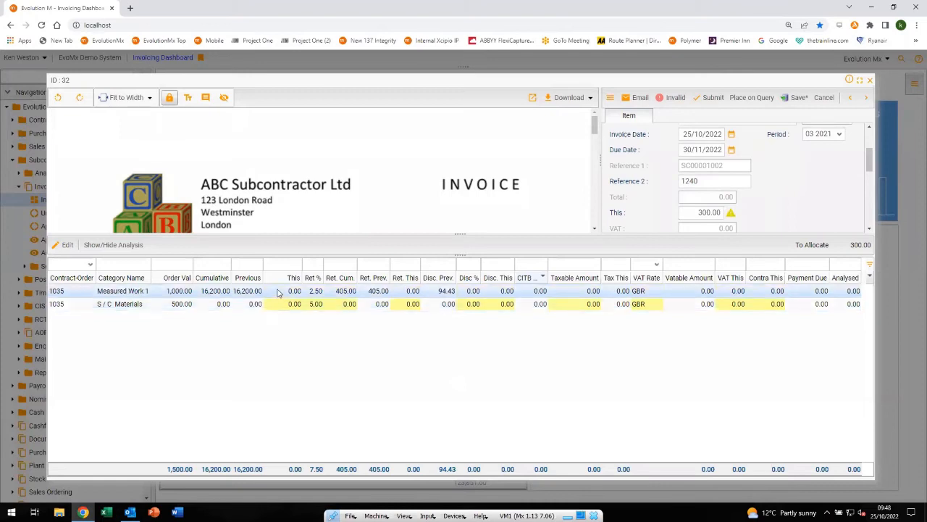
click(279, 291)
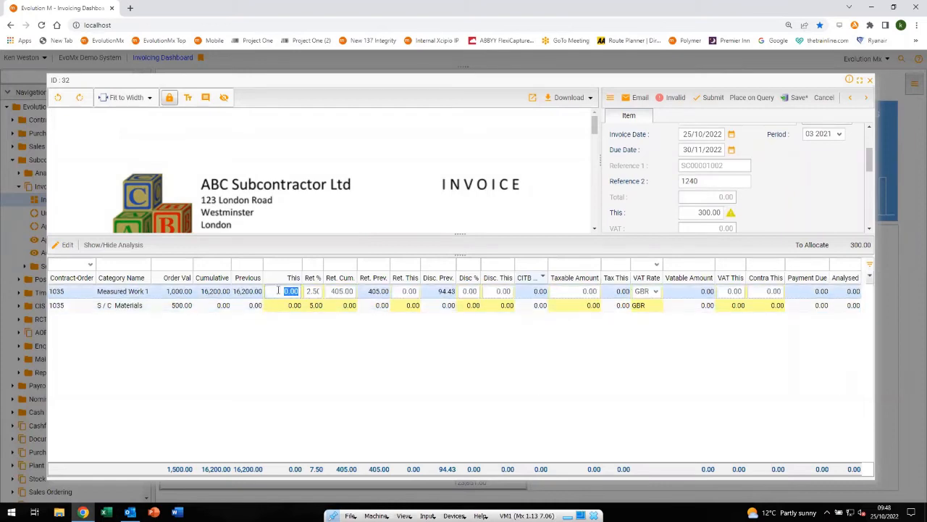
text(300)
key(Return)
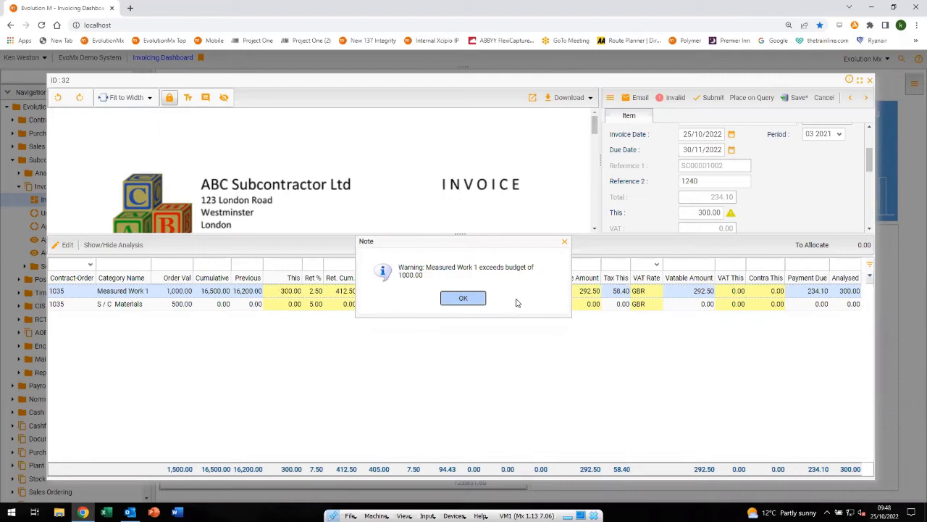
click(465, 298)
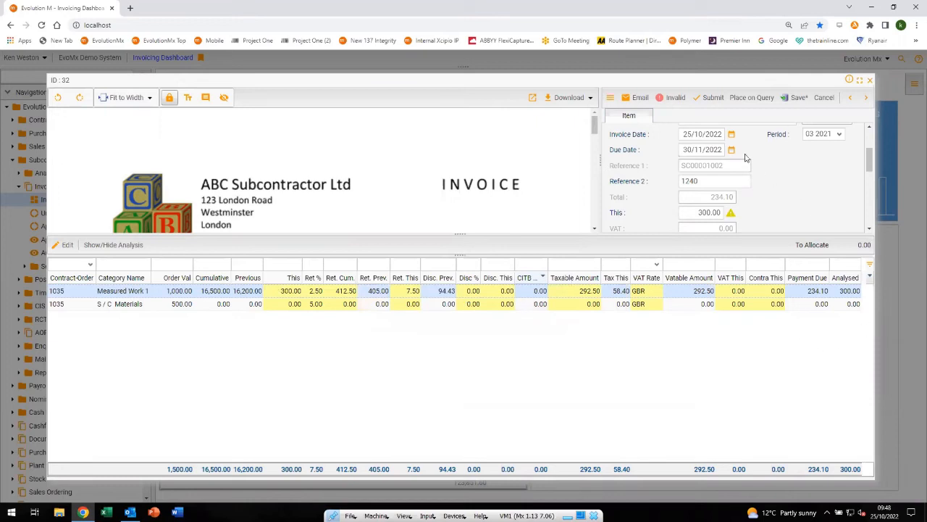
click(712, 97)
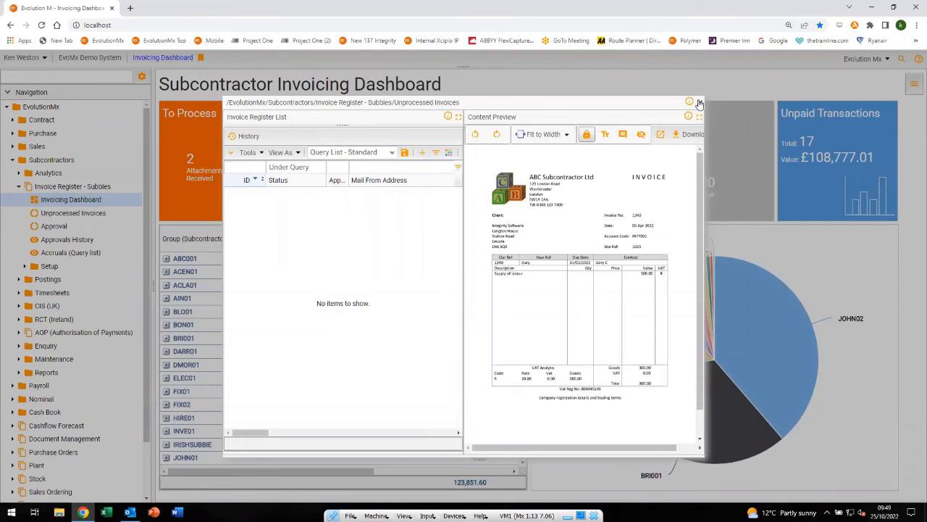
click(699, 104)
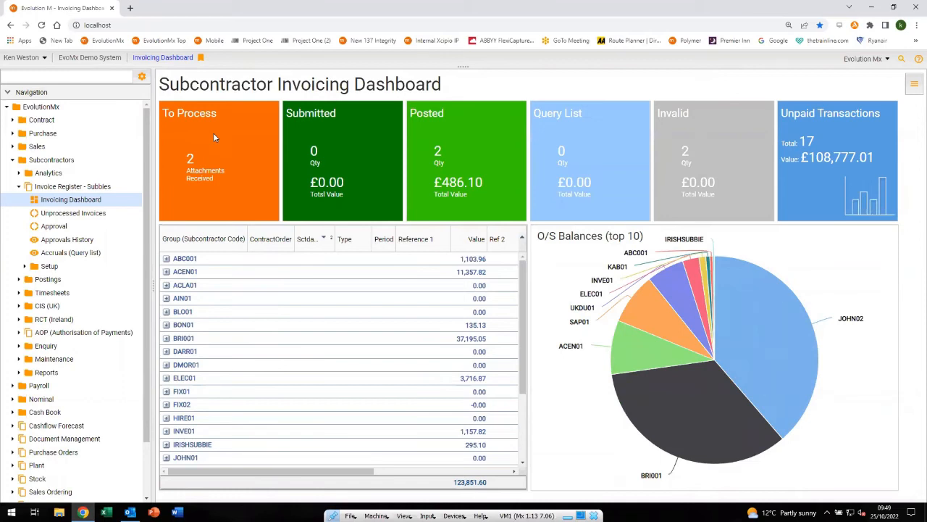
Open invoice 33 from the To Process list and assign it to subcontractor ABC001 and order 0737
click(214, 136)
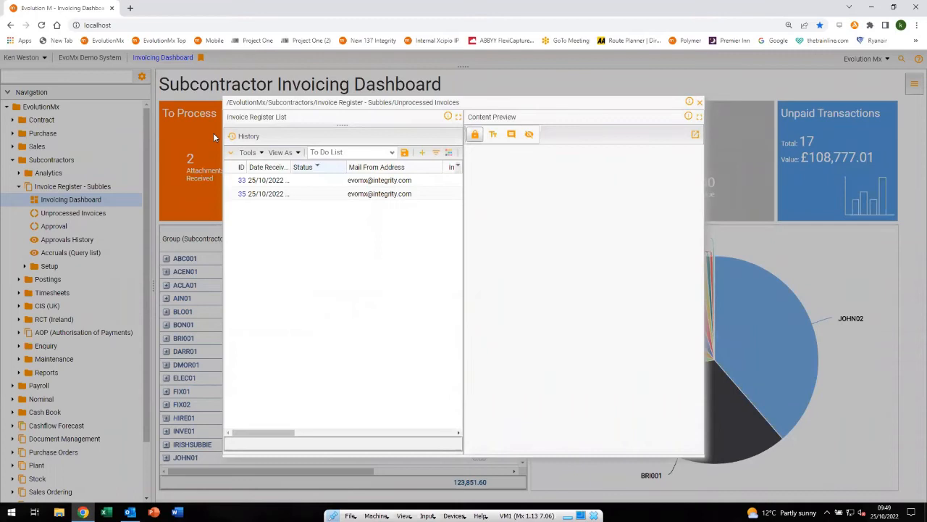
click(270, 182)
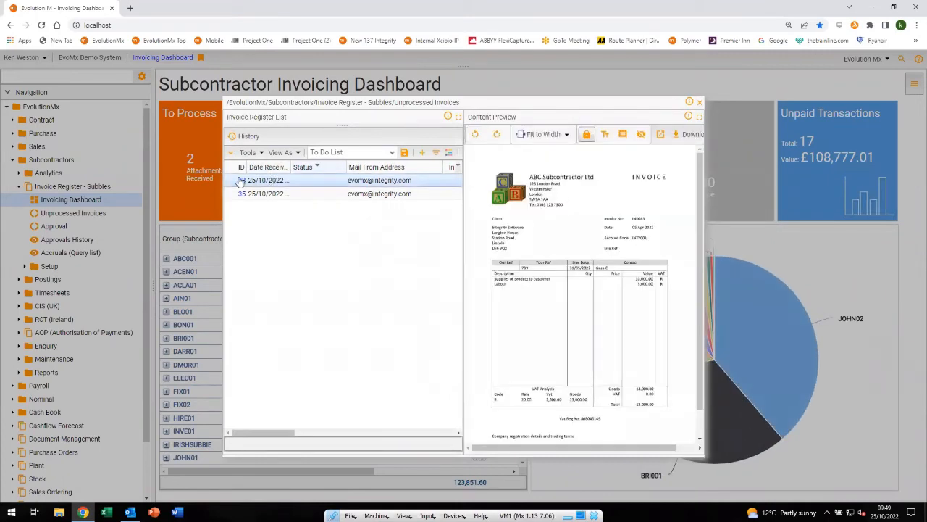
click(242, 181)
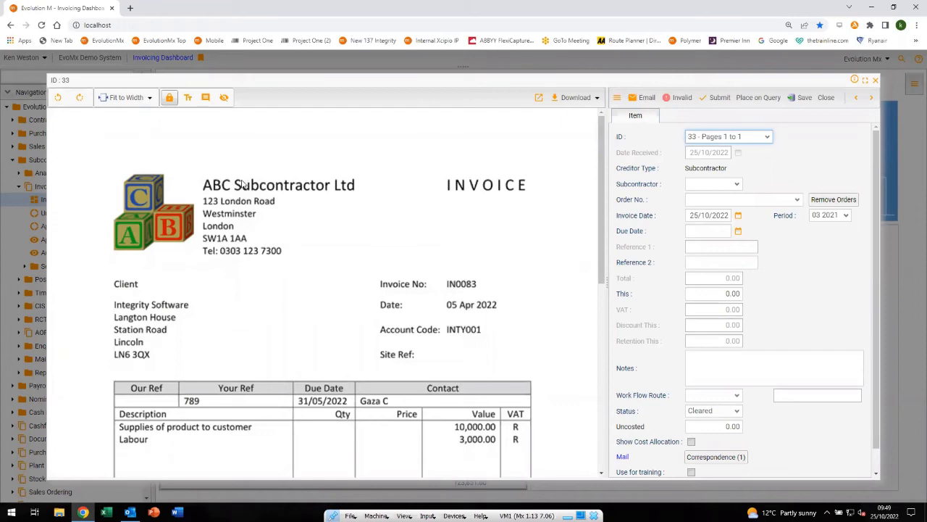
click(701, 183)
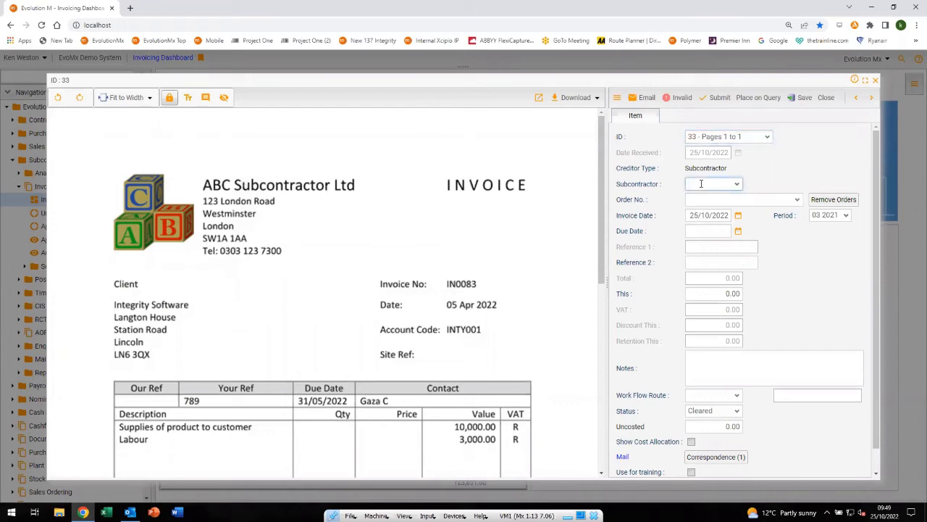
text(AB)
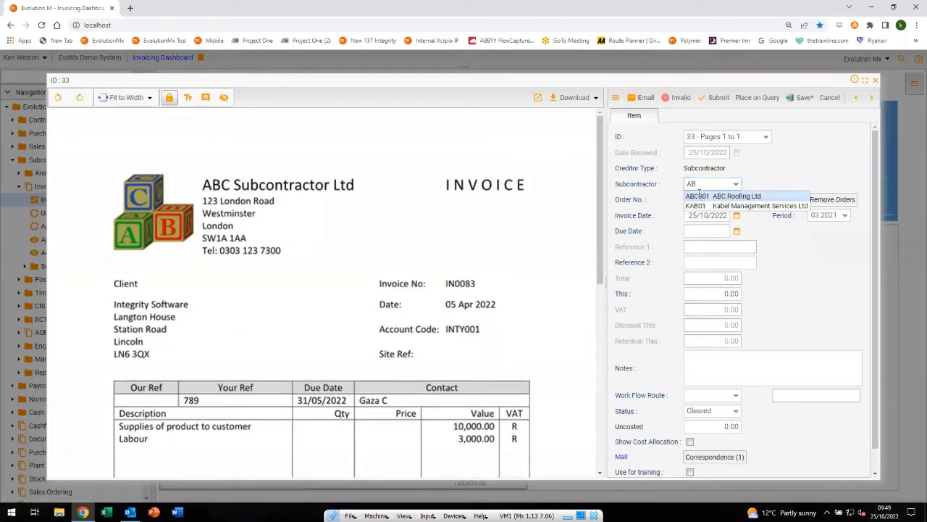
click(699, 194)
key(Tab)
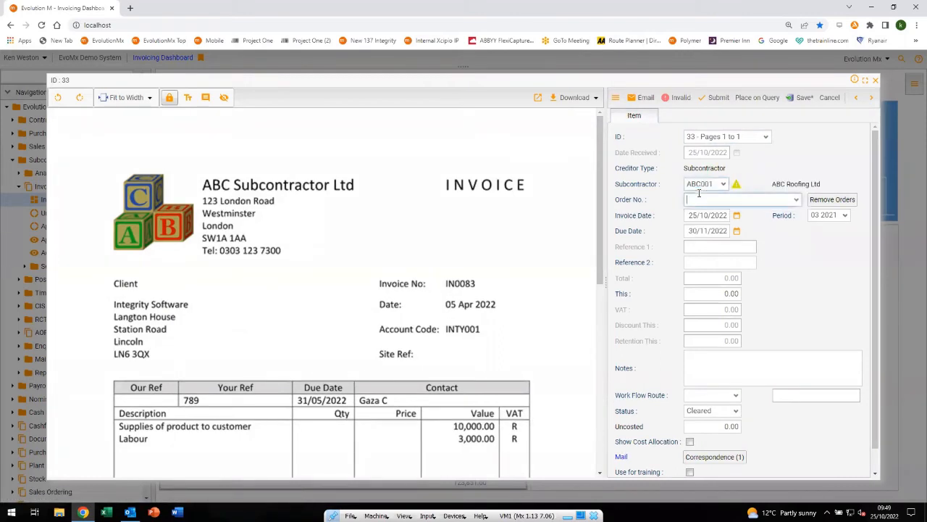
click(798, 201)
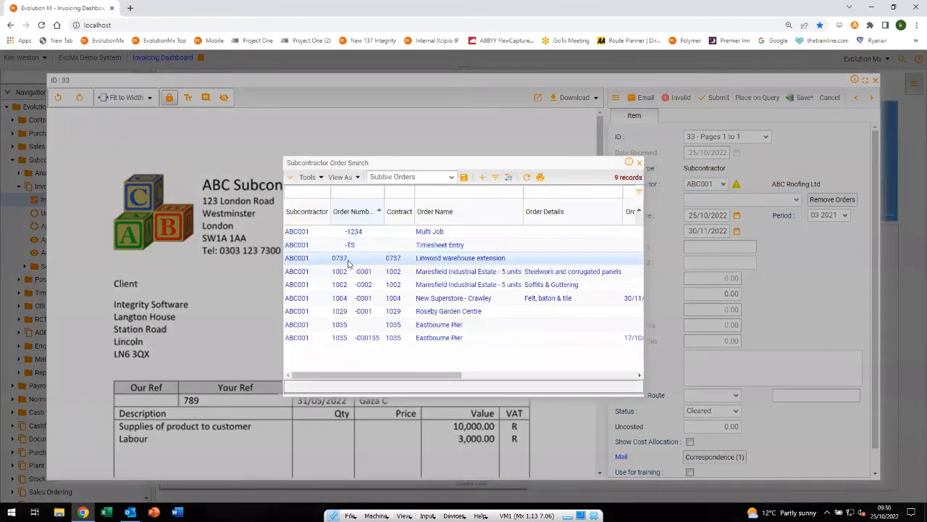
double_click(338, 259)
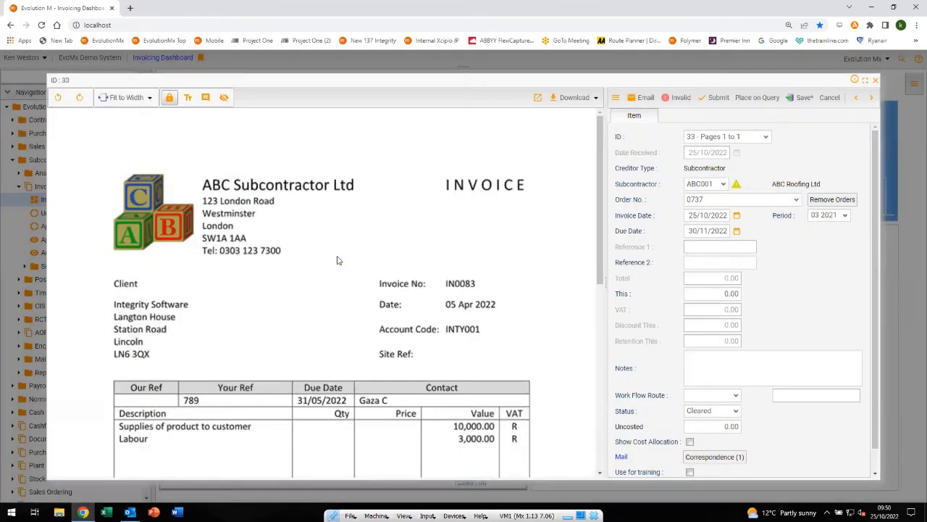
Set invoice 33's Reference 2 to 83 and its This value to 13000, and view the available work flow routes
key(Tab)
key(Tab)
key(Tab)
text(83)
key(Tab)
text(13000)
key(Tab)
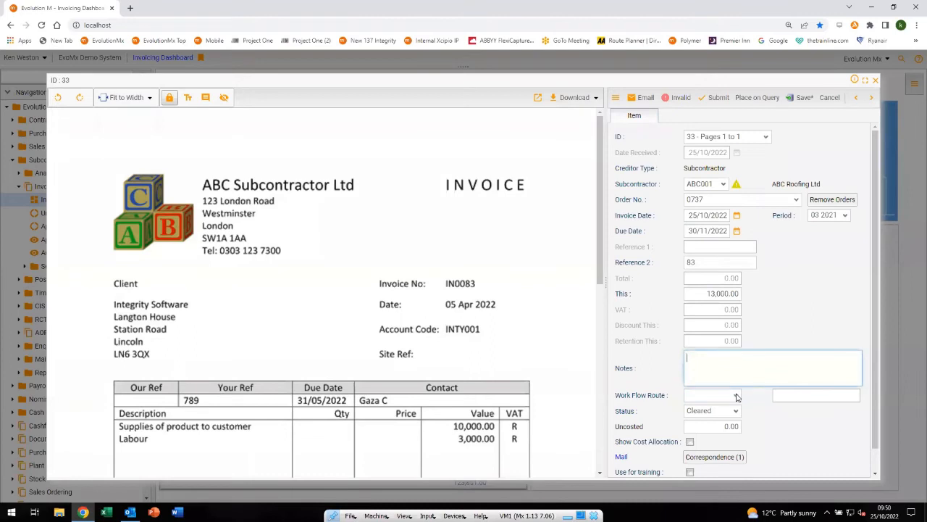
click(736, 396)
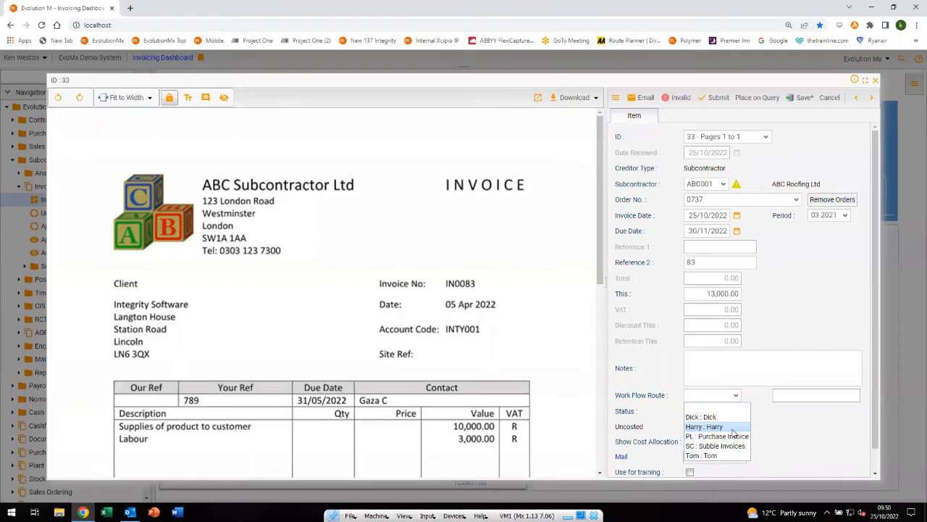
click(797, 432)
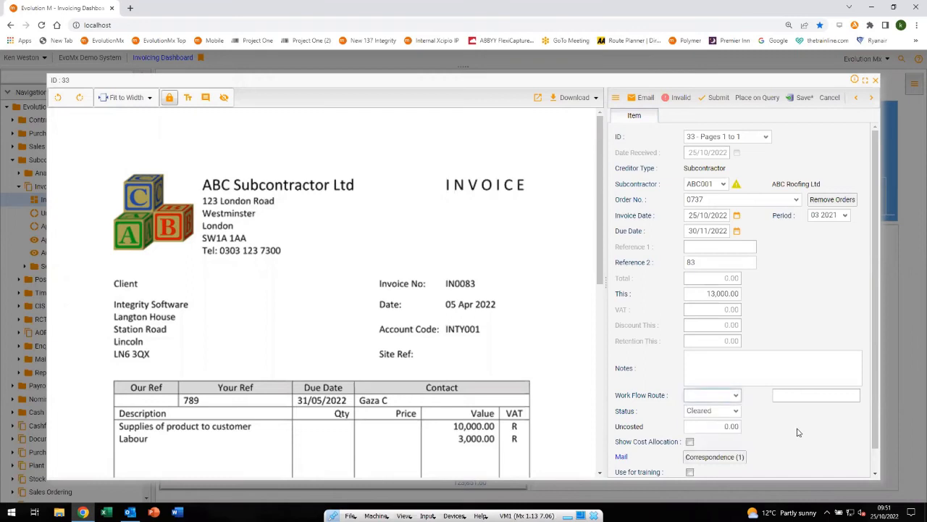
Show invoice 33's cost allocation, allocate 13000 to its Measured Work 1 line, submit the invoice and return to the dashboard
click(689, 442)
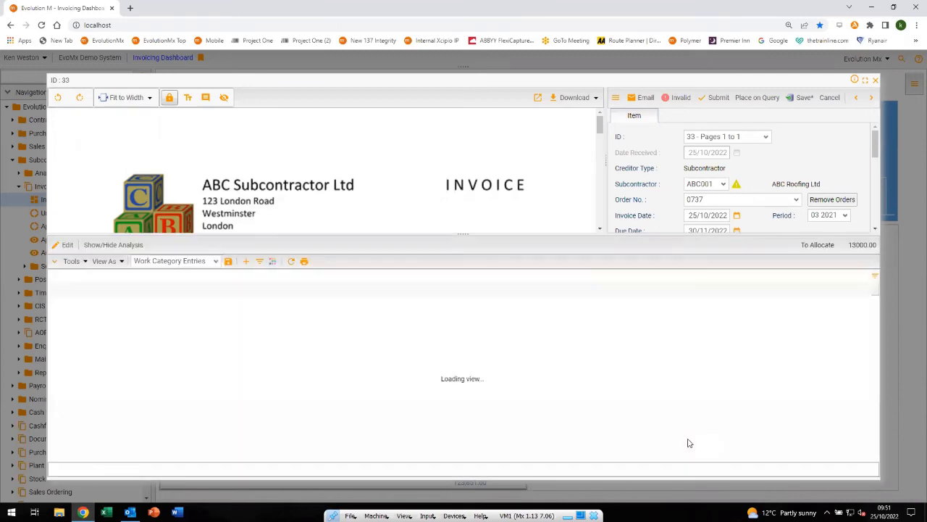
click(280, 304)
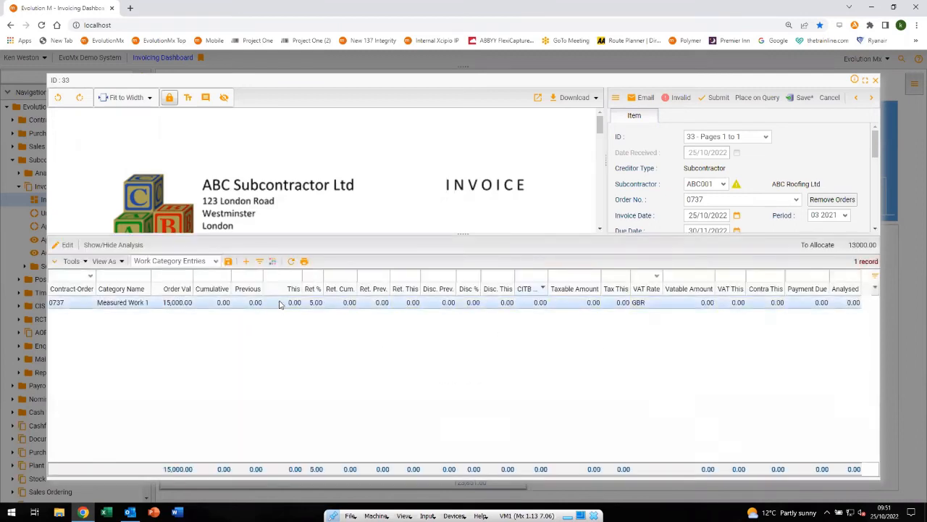
click(280, 304)
text(13000)
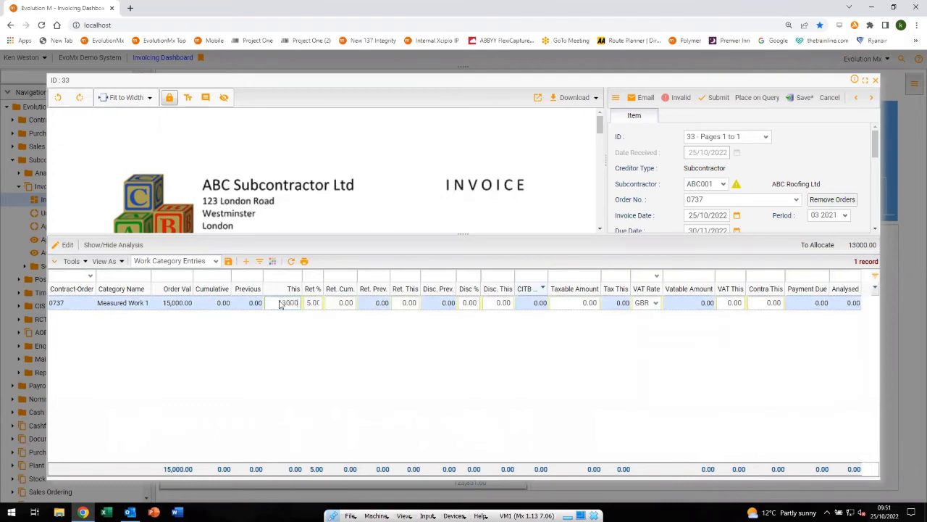
key(Return)
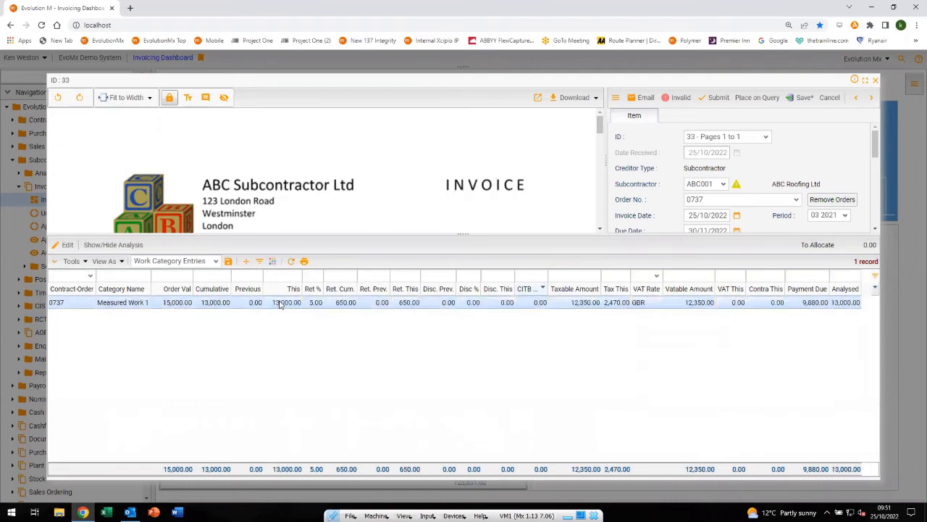
click(714, 98)
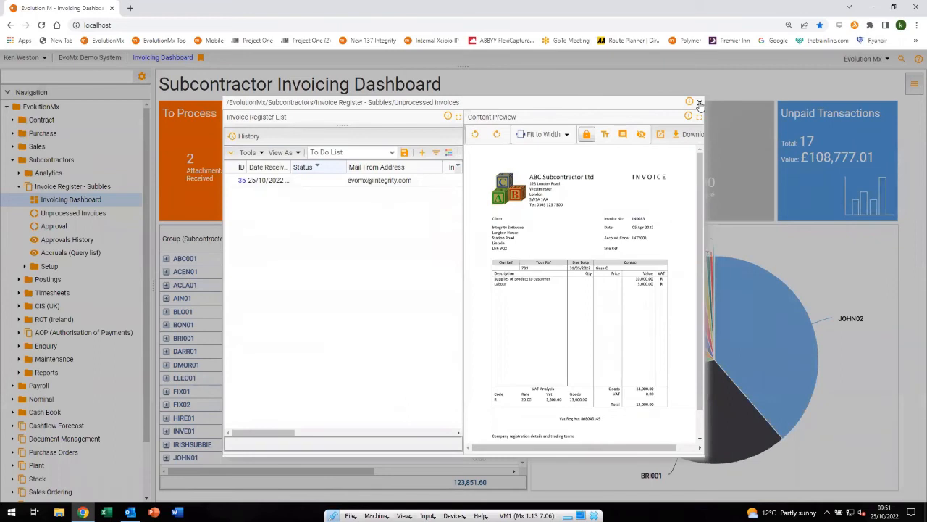
click(700, 103)
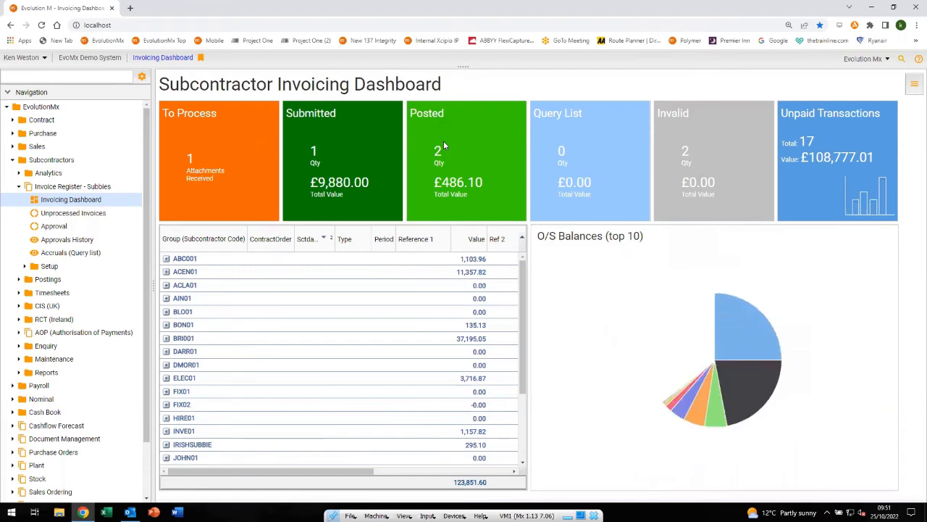
Review invoice 33 from the Submitted list and the fields available for that list, and return to the dashboard
click(346, 136)
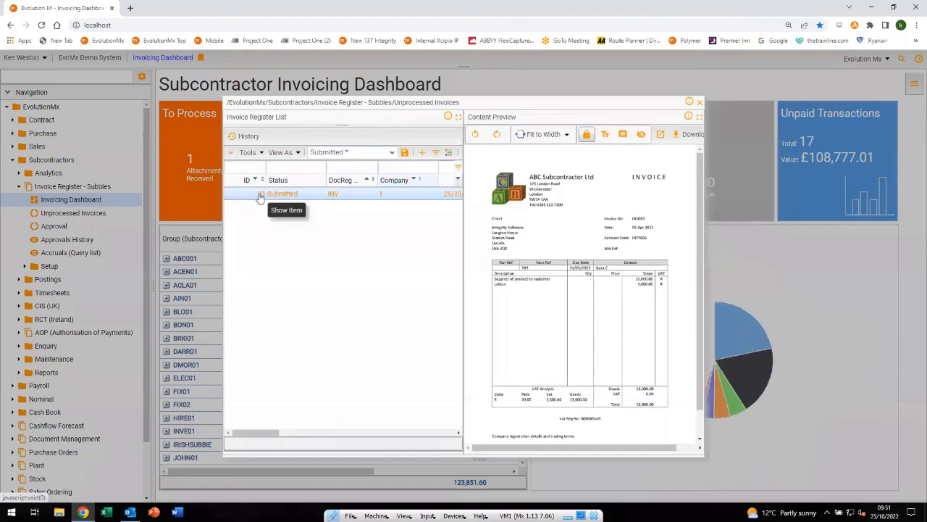
click(260, 197)
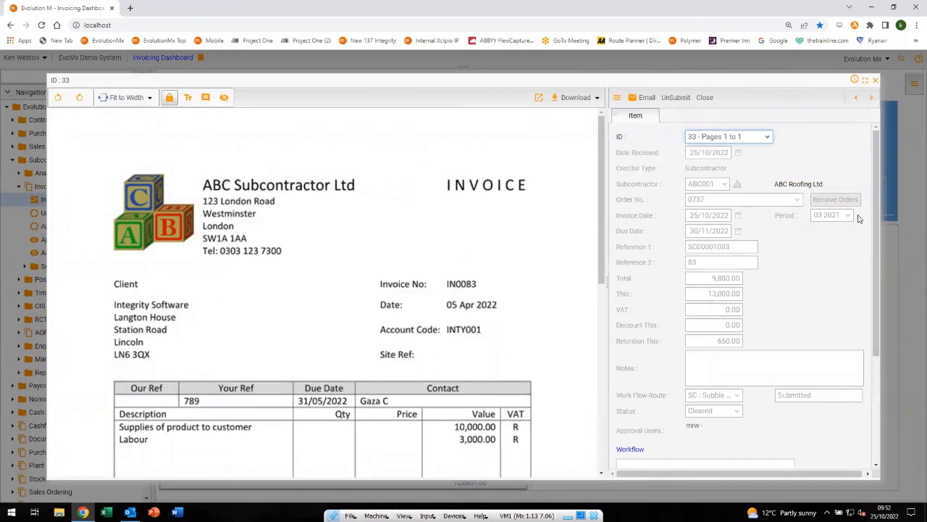
click(875, 80)
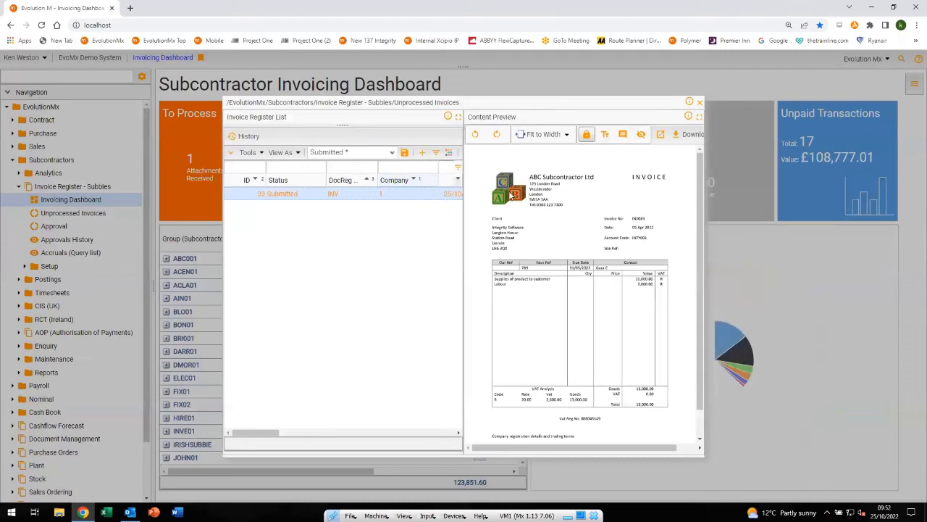
click(423, 152)
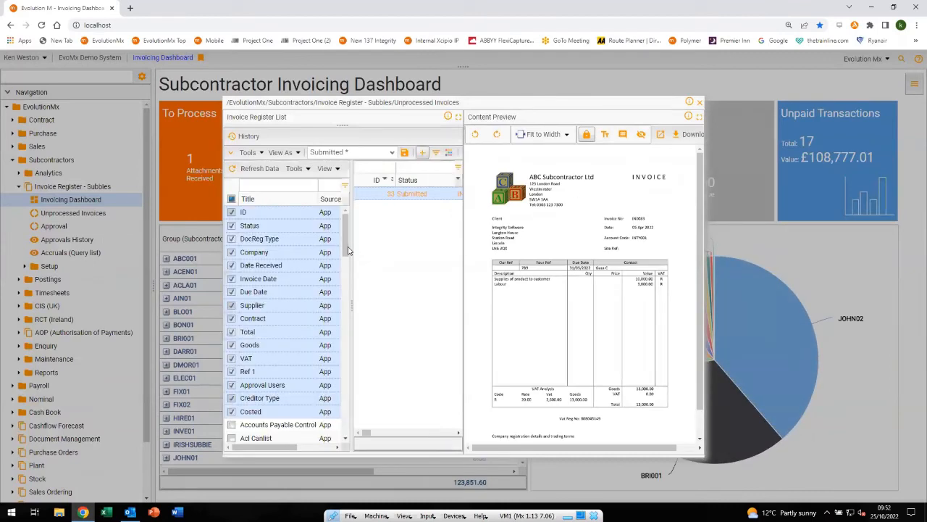
drag(347, 246, 347, 221)
click(422, 153)
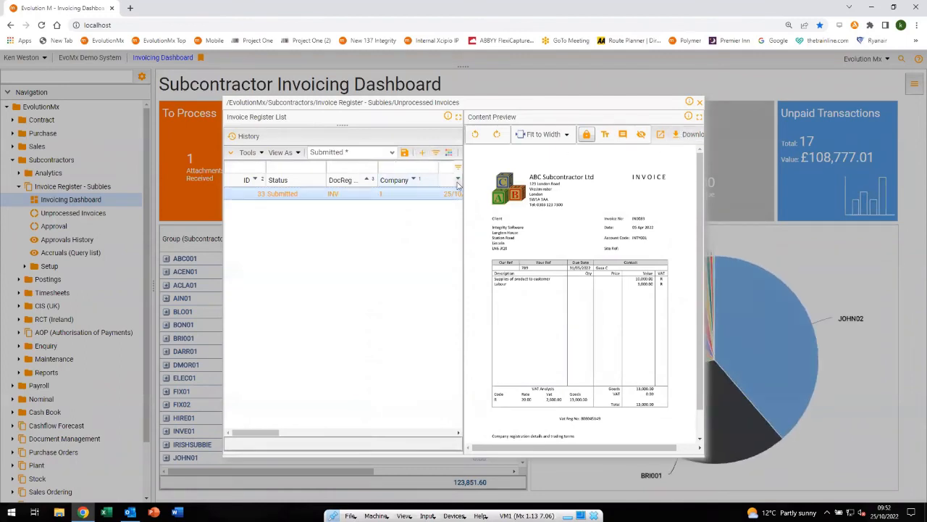
click(700, 103)
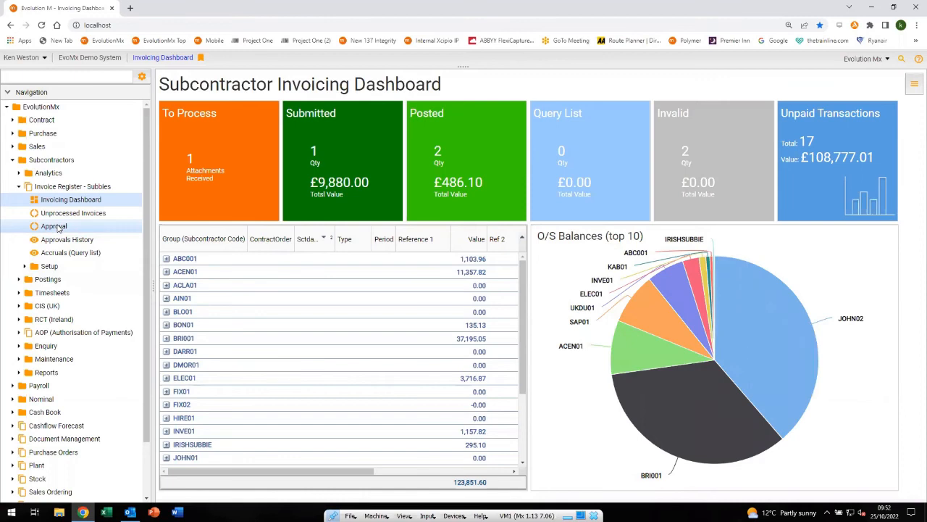
Open the subcontractor approvals queue, select the ABC001 invoice with Ref2 83 and widen its item view
click(57, 227)
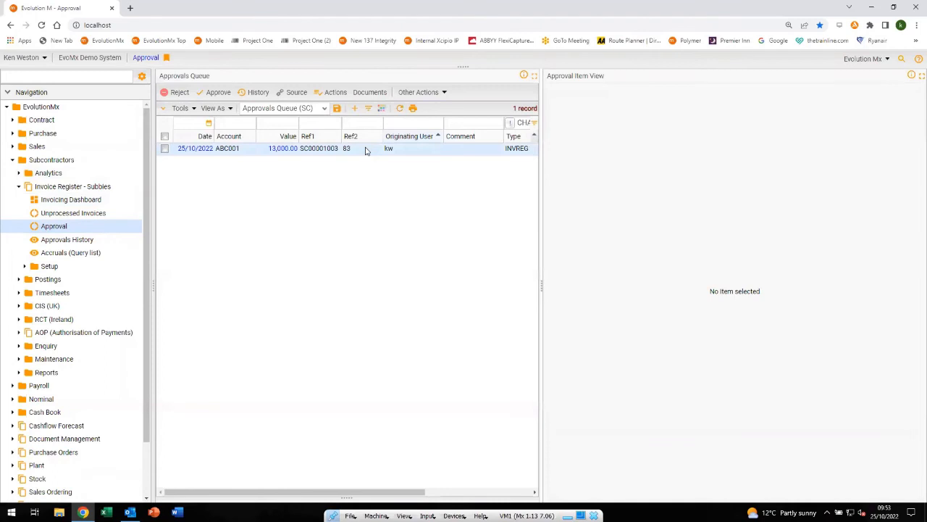
click(366, 150)
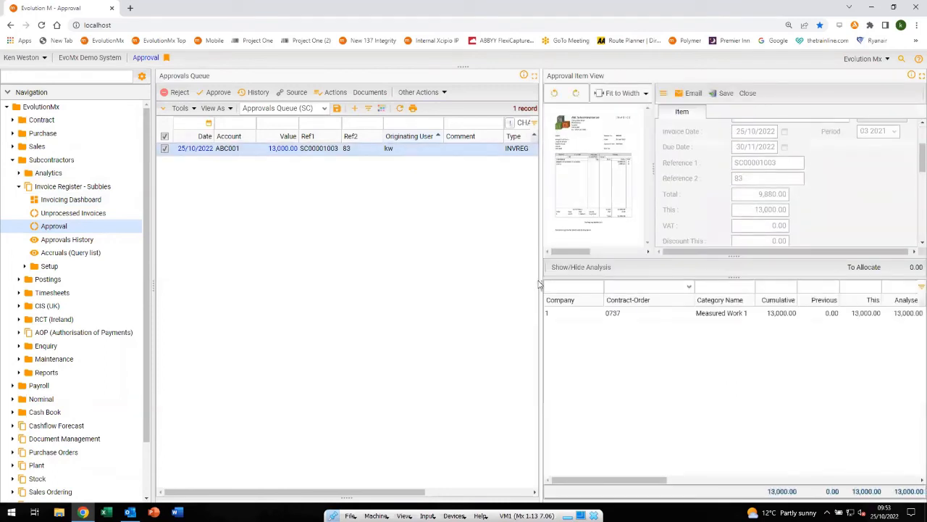
drag(540, 284, 454, 287)
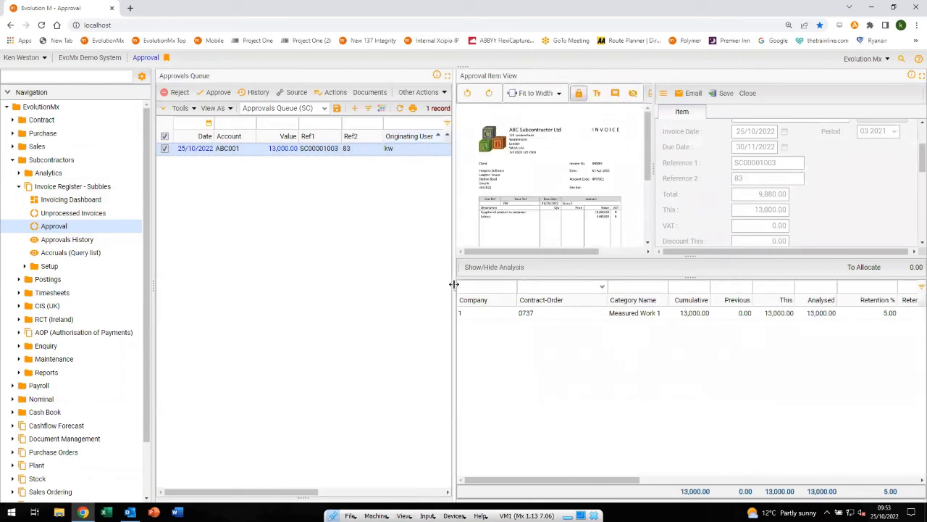
Add the text annotation "approved" to the ABC001 invoice image and save the item
click(597, 95)
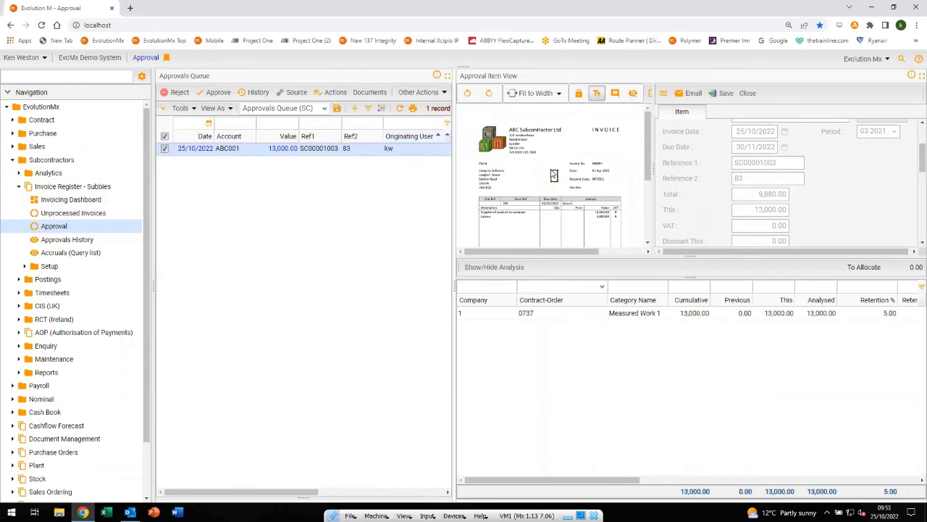
click(554, 176)
text(approved)
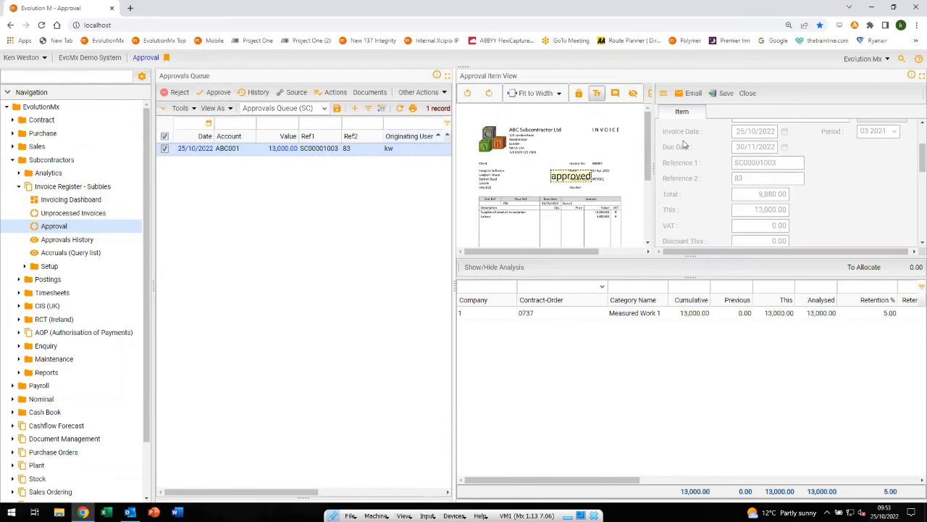
click(724, 95)
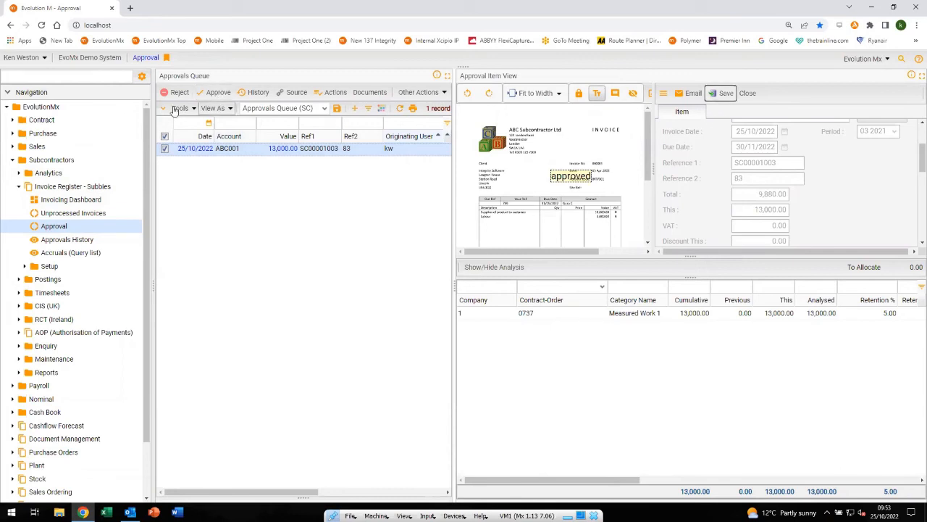
Approve the selected ABC001 invoice without a closing comment and return to the Invoicing Dashboard
click(215, 92)
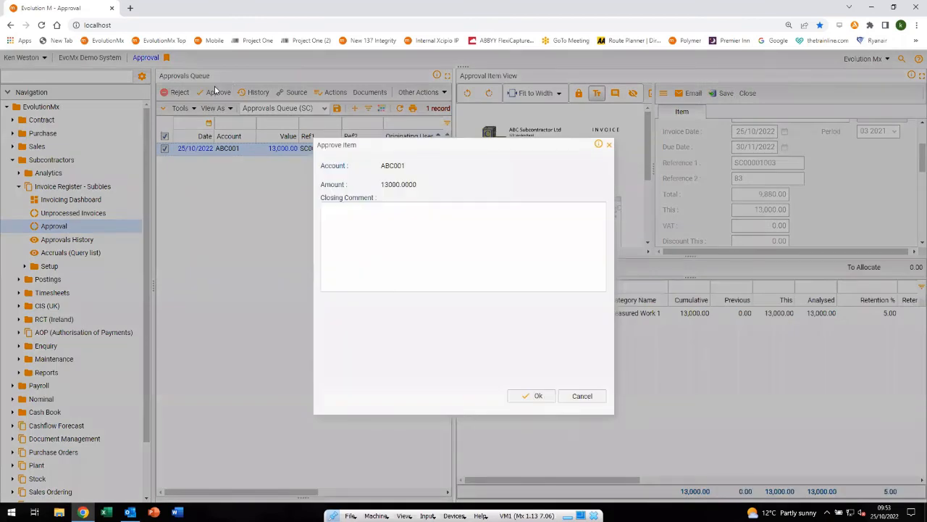
click(536, 397)
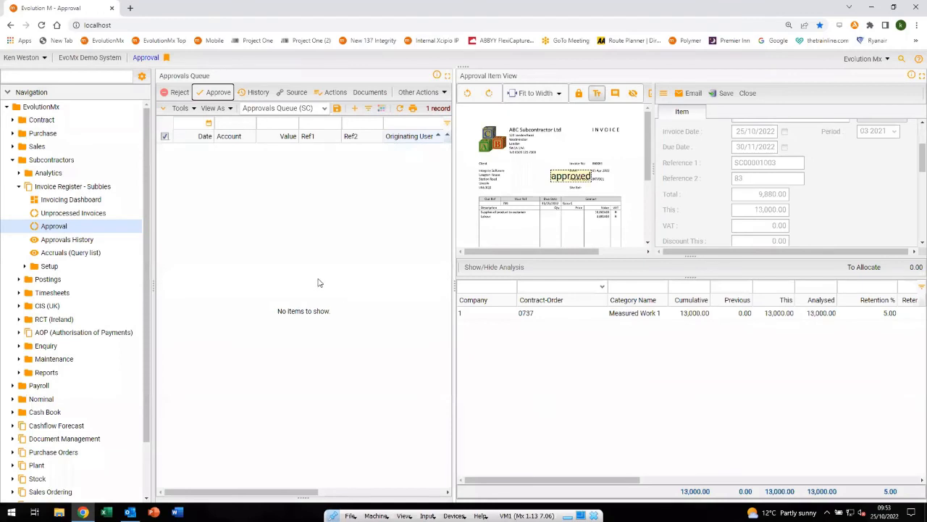
click(76, 200)
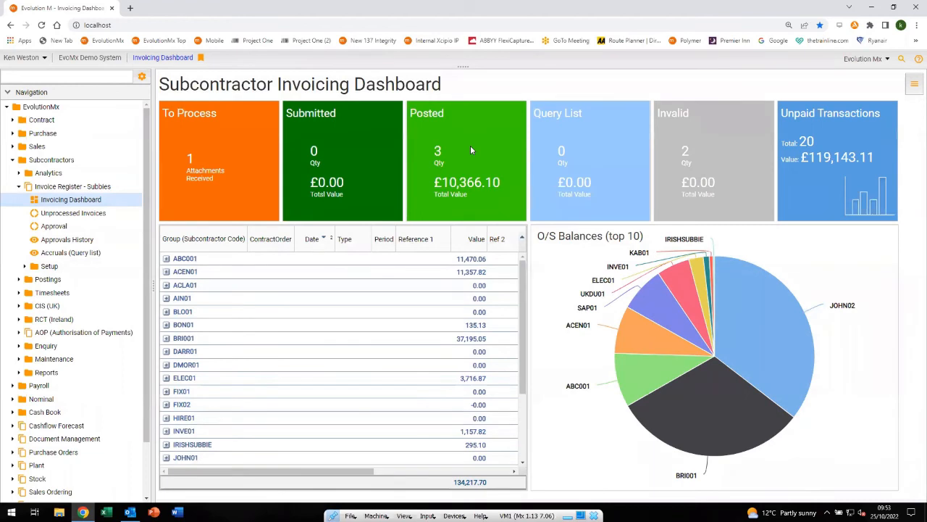
Preview the documents of posted invoices 34, 33 and 32 from the Posted list, and close the list
click(471, 144)
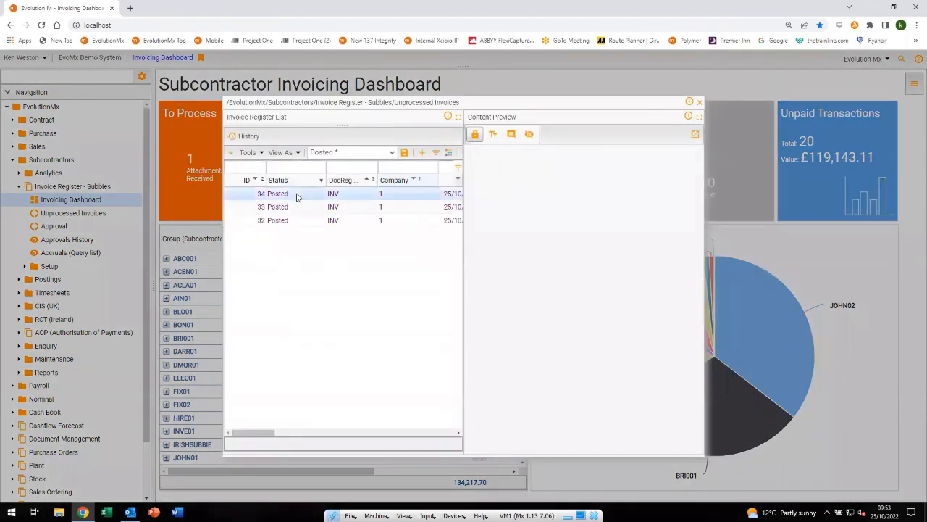
click(296, 197)
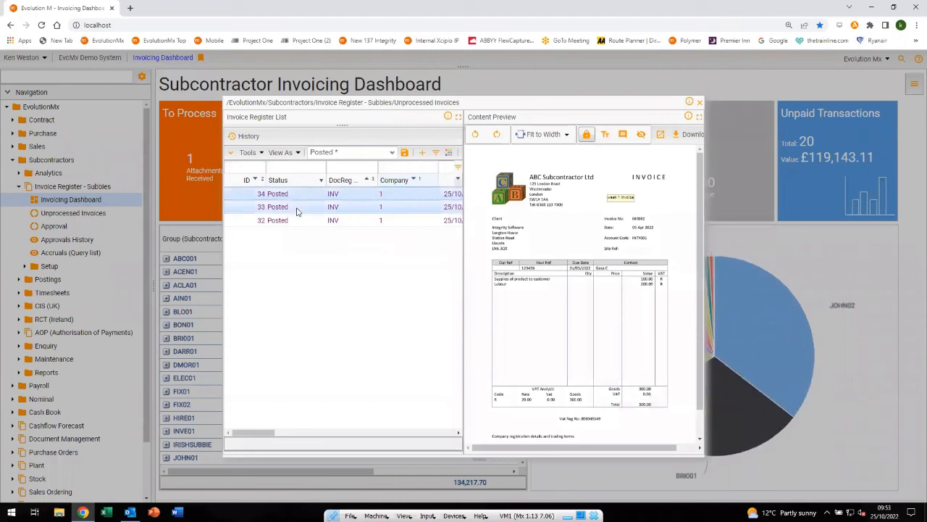
click(296, 209)
click(296, 222)
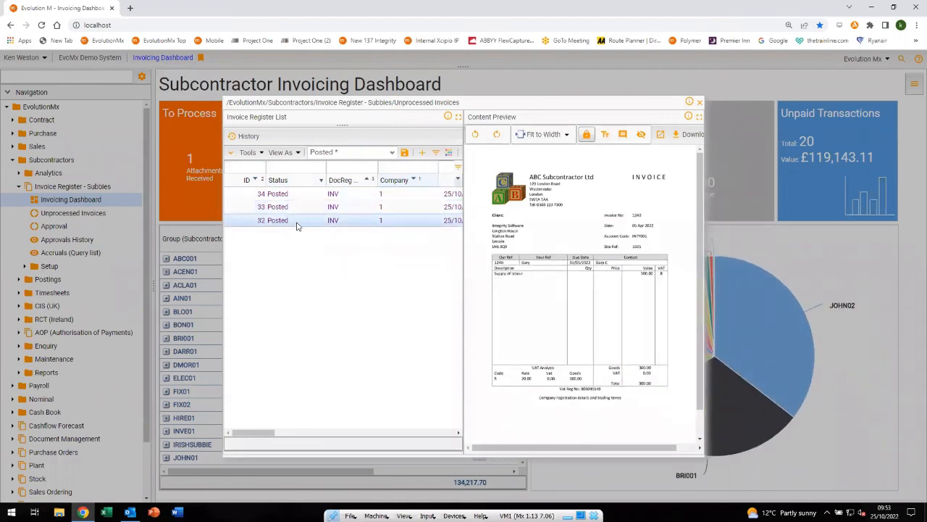
click(303, 208)
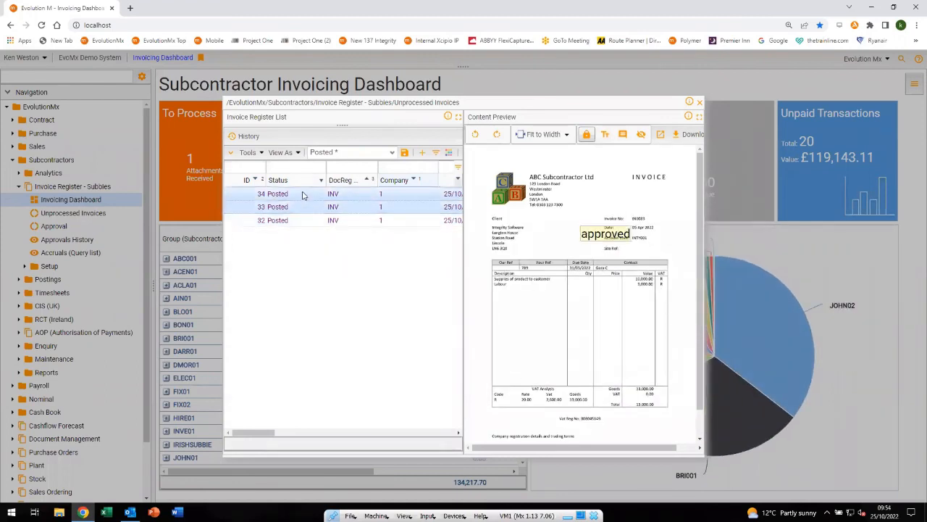
click(303, 195)
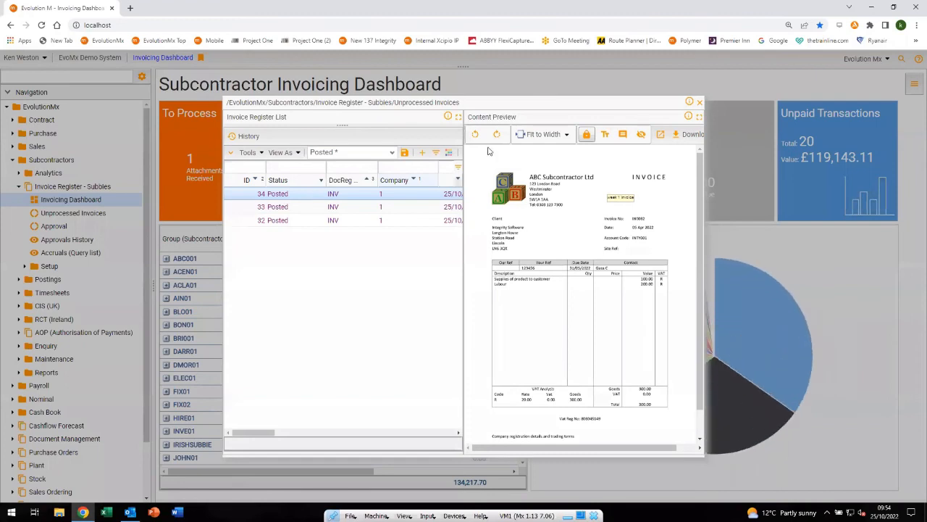
click(699, 103)
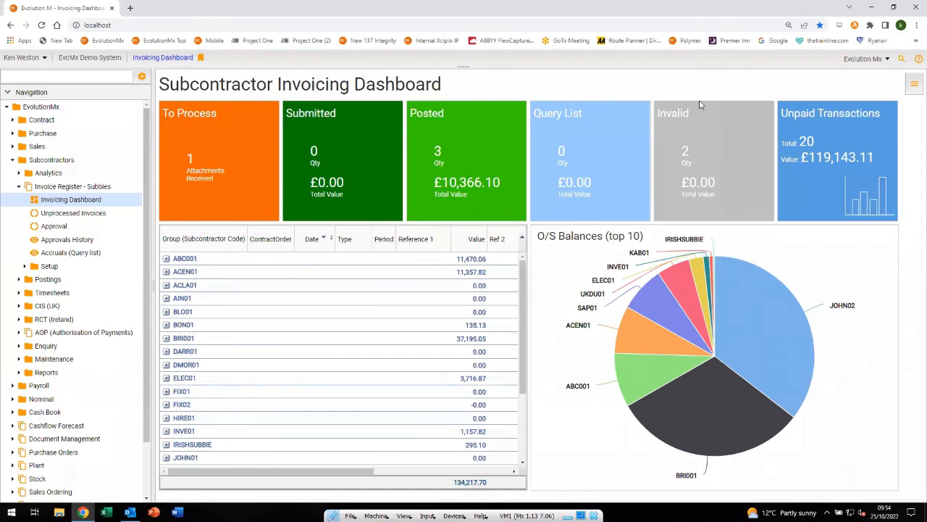
Open the subcontractor transaction list, expand ABC001 and view the document attached to invoice SC00001003
double_click(317, 338)
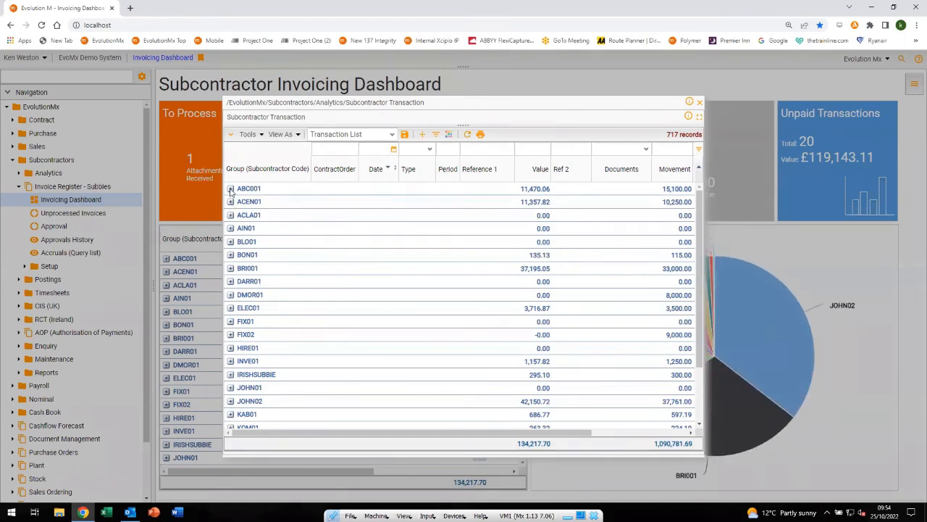
click(230, 190)
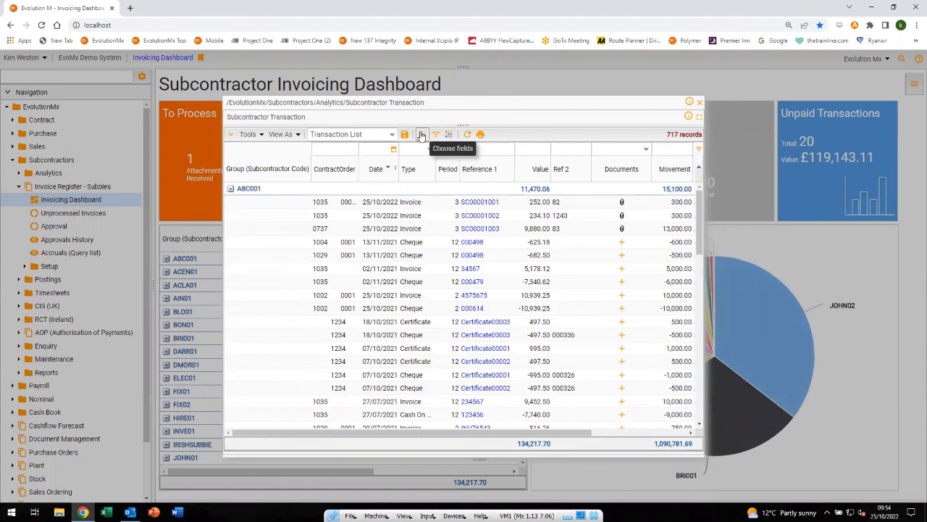
click(621, 230)
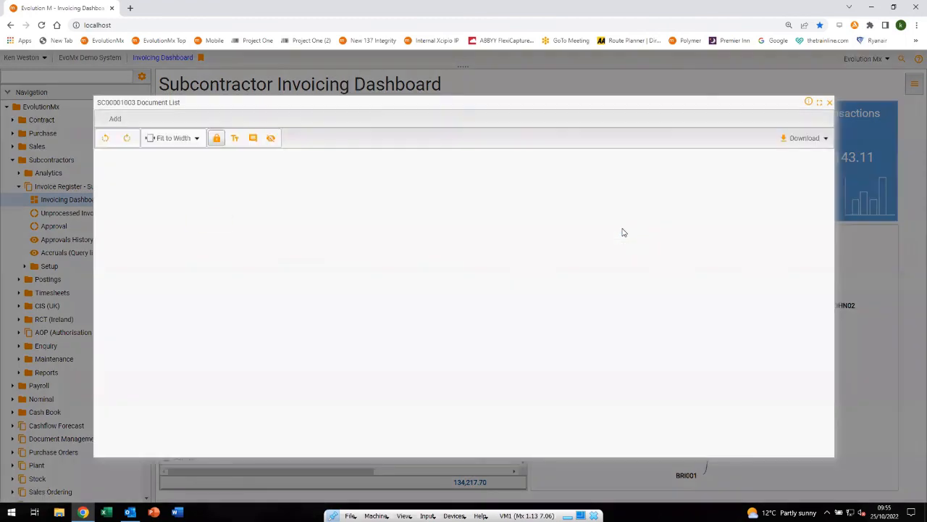
drag(829, 187, 832, 251)
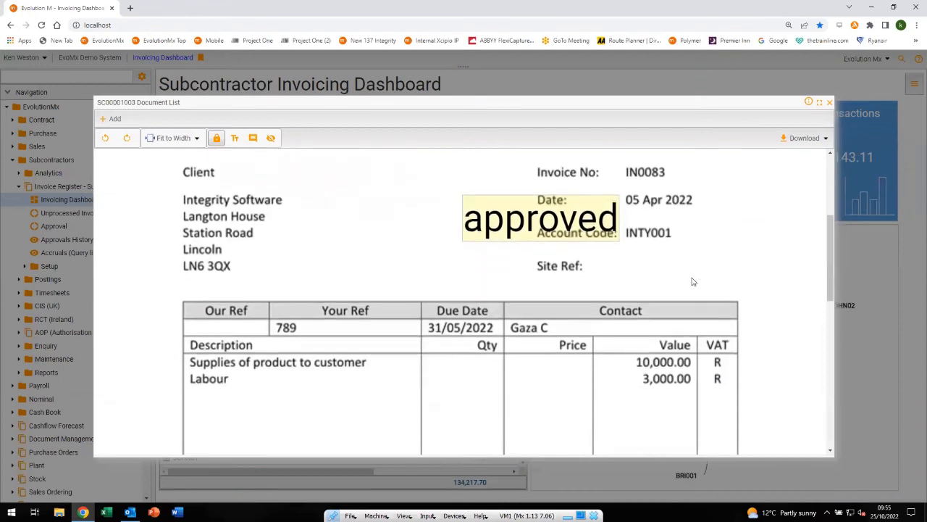
mouse_move(526, 229)
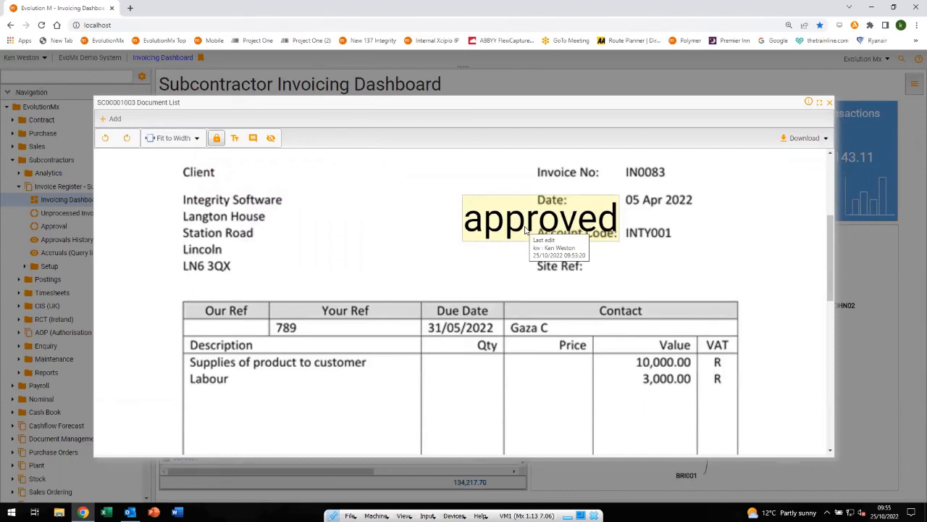
click(830, 103)
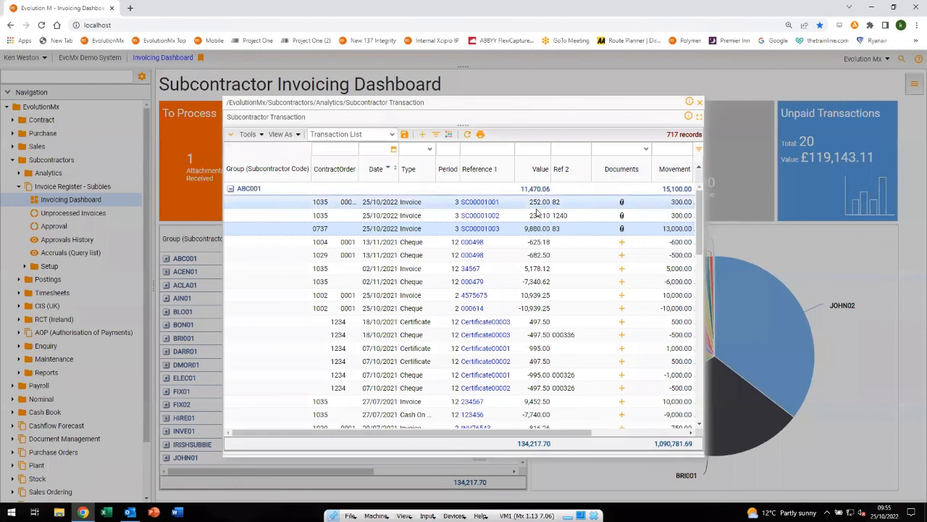
View the document attached to ABC001 invoice SC00001002 and close the transaction list
click(622, 218)
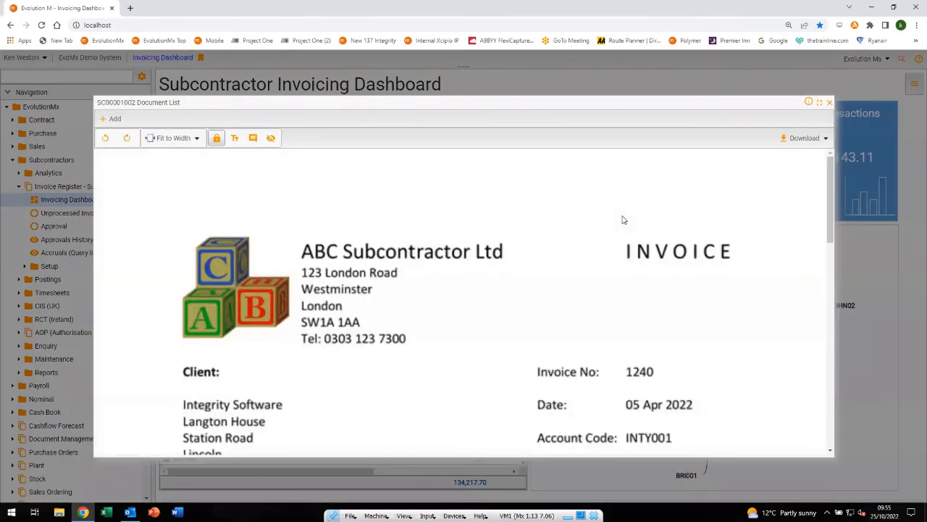
click(830, 103)
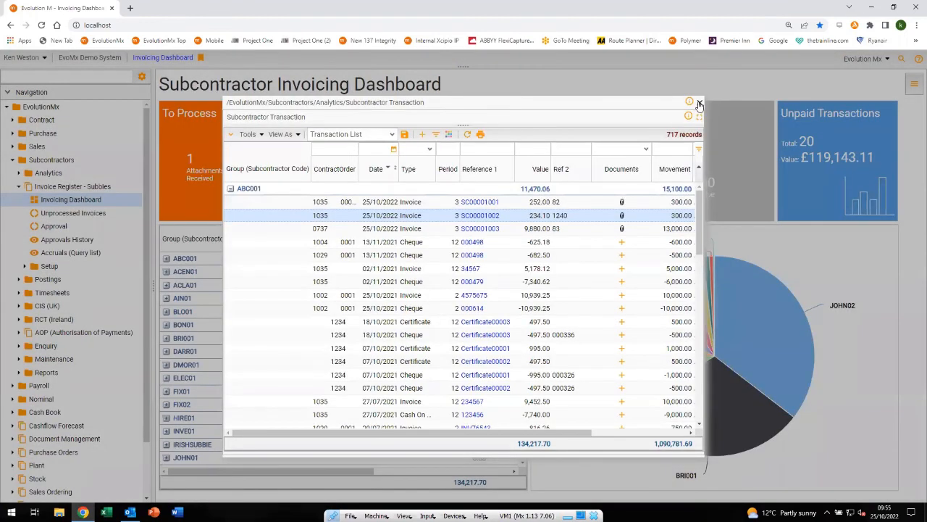
click(699, 103)
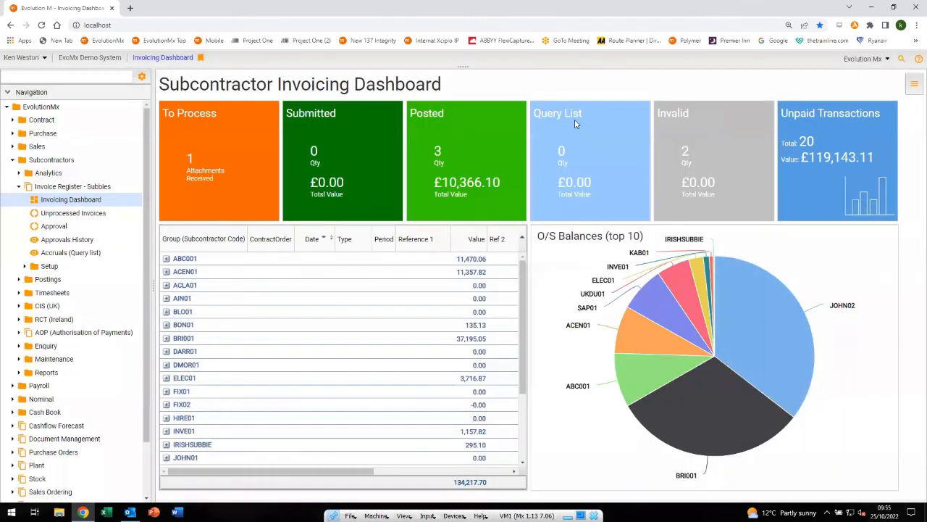
Open the Subcontractors Enquiry for ABC001 and list its transactions sorted by date, newest first
click(20, 347)
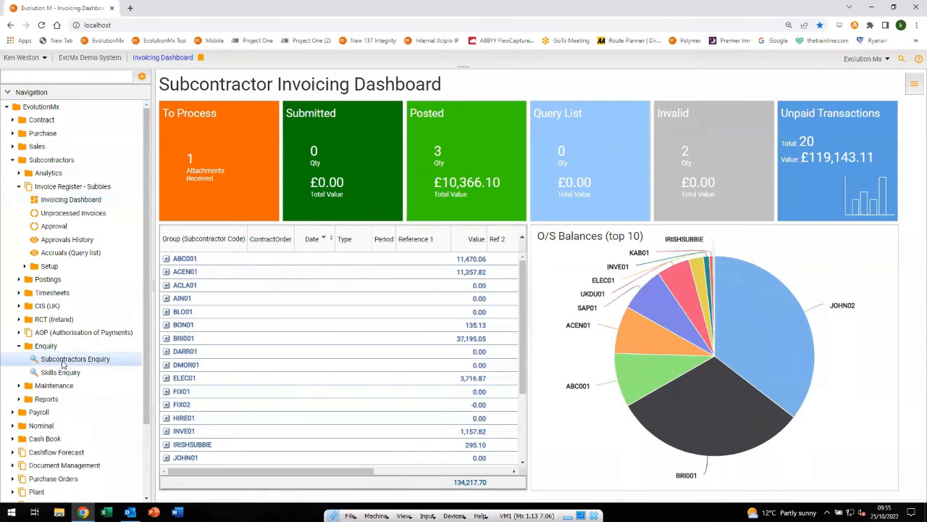
click(64, 360)
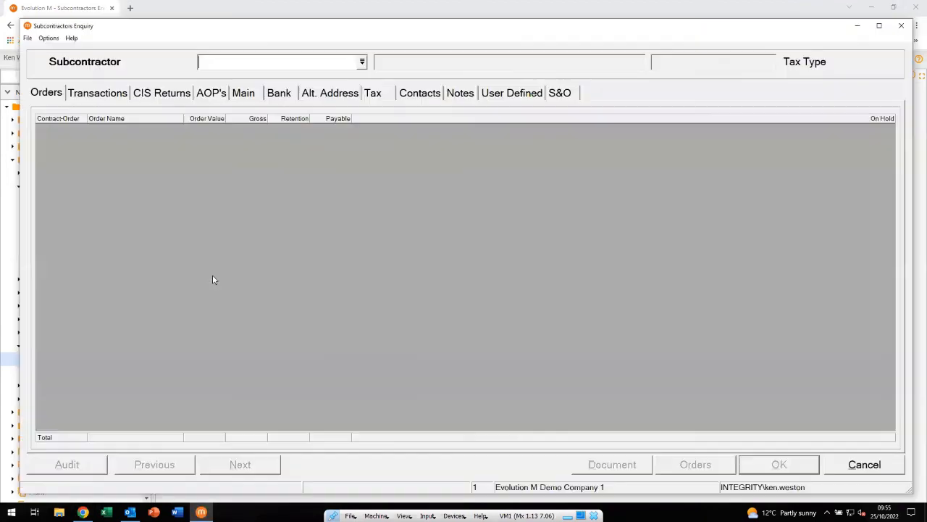
text(ABC)
key(Tab)
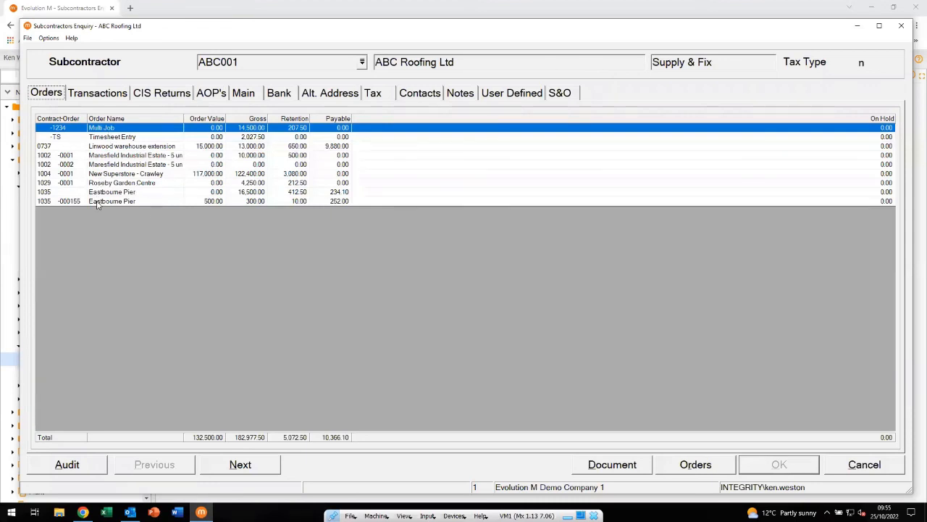
click(95, 94)
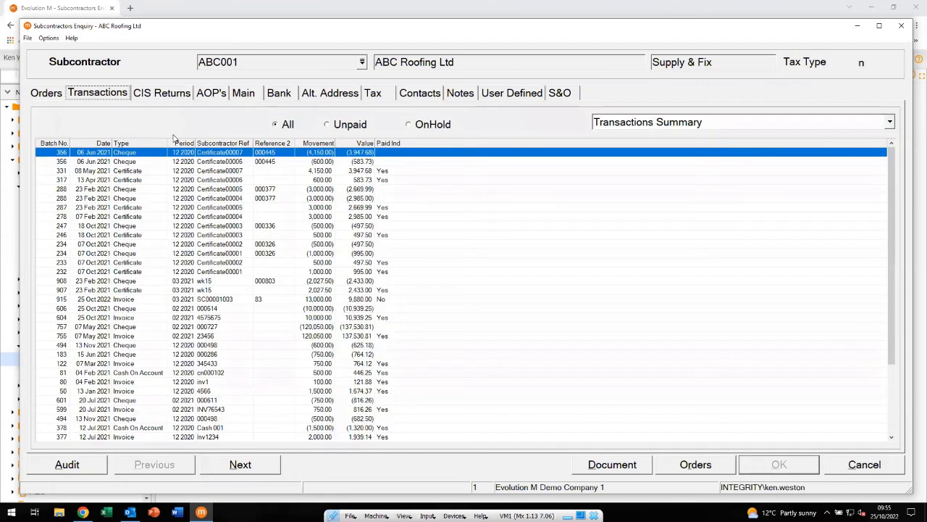
click(95, 144)
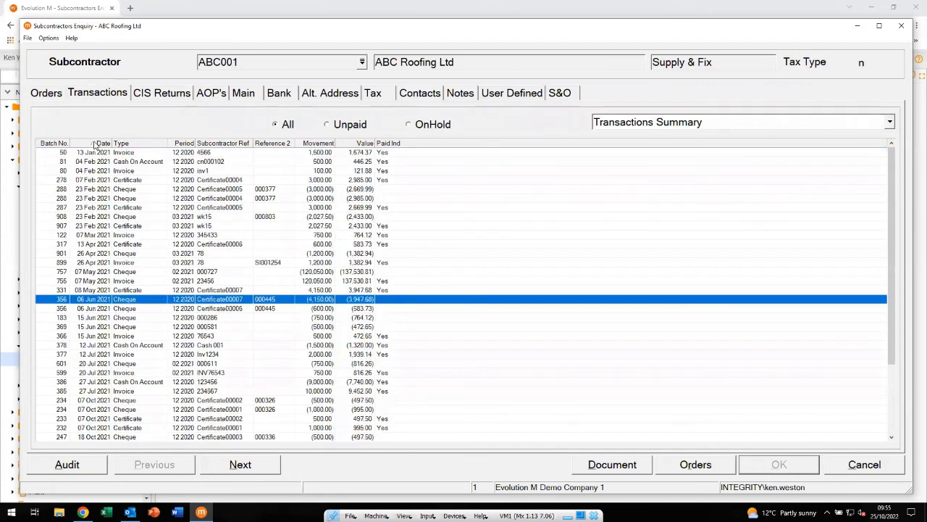
click(94, 144)
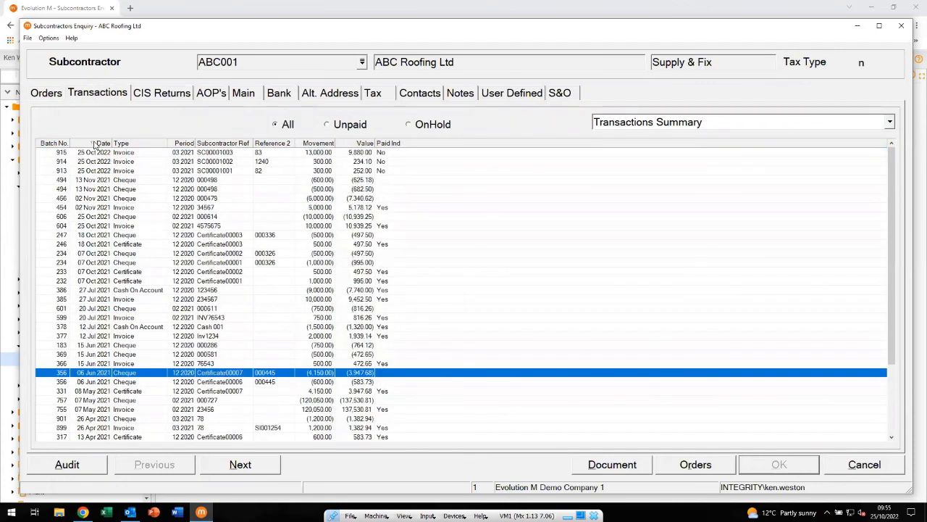
Open the transaction details of invoice SC00001002, view its attached document, and close both
click(215, 164)
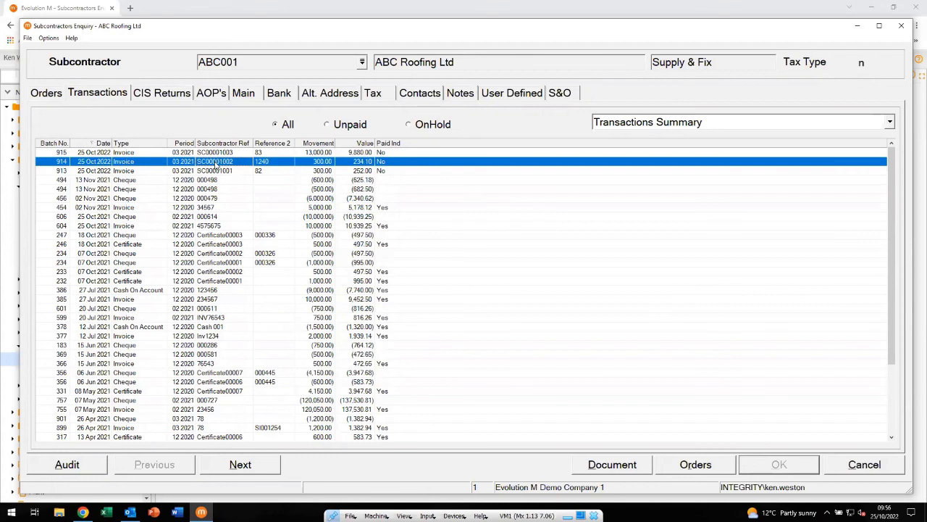
double_click(215, 166)
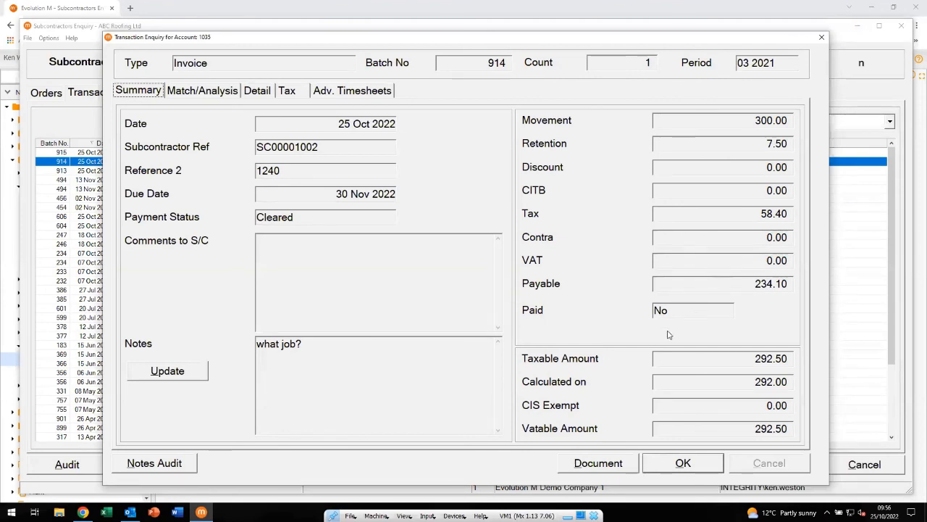
click(604, 465)
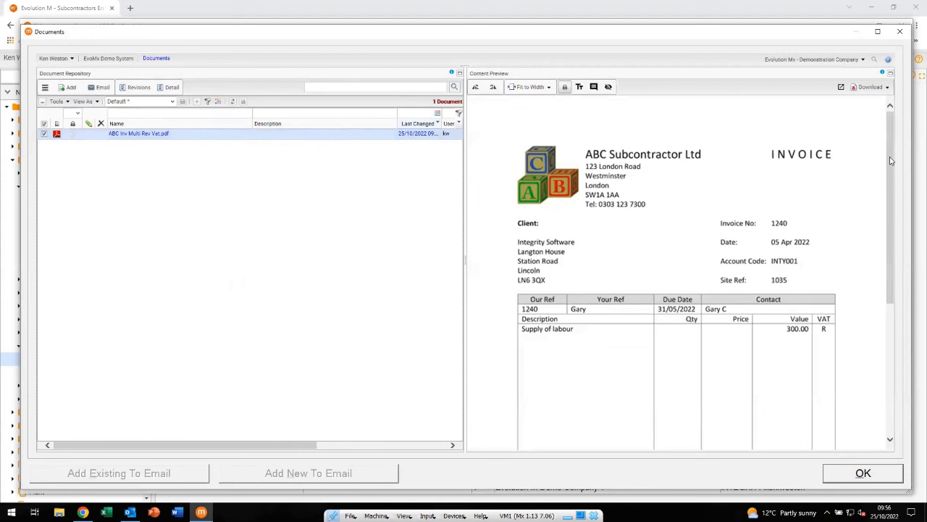
drag(900, 190, 903, 235)
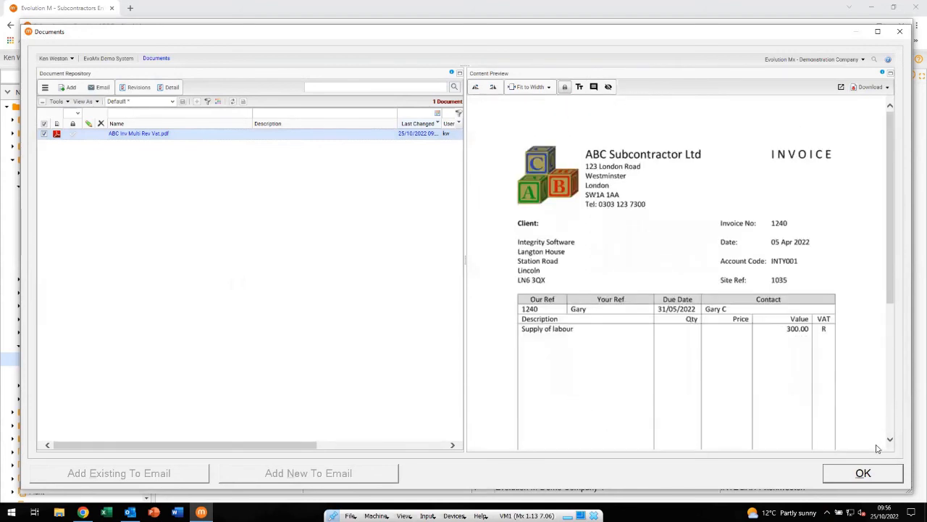
click(863, 473)
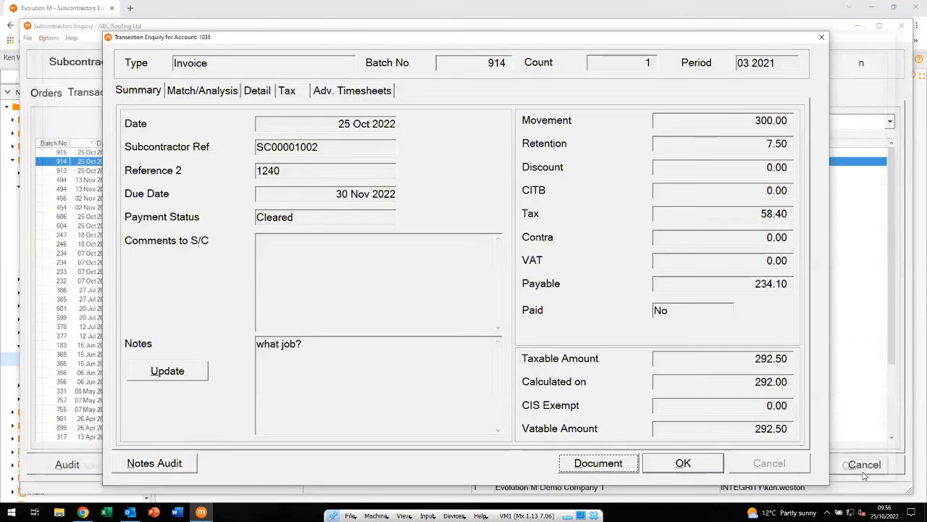
click(663, 470)
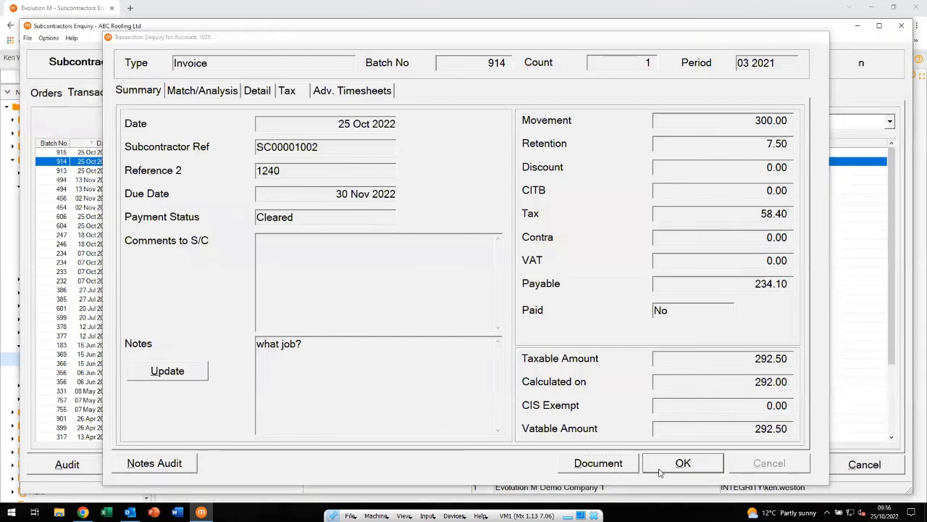
Open the transaction details of invoice SC00001003, view its attached document, and close both
double_click(316, 152)
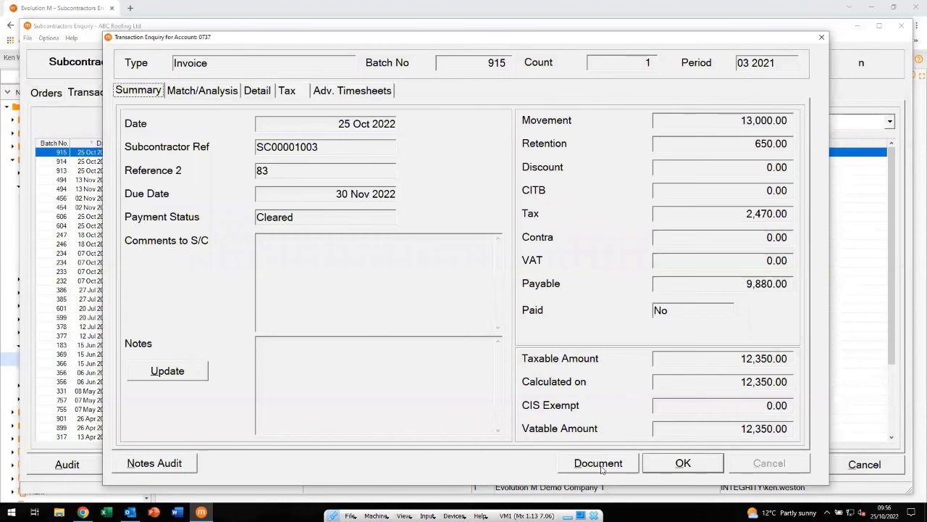
click(598, 463)
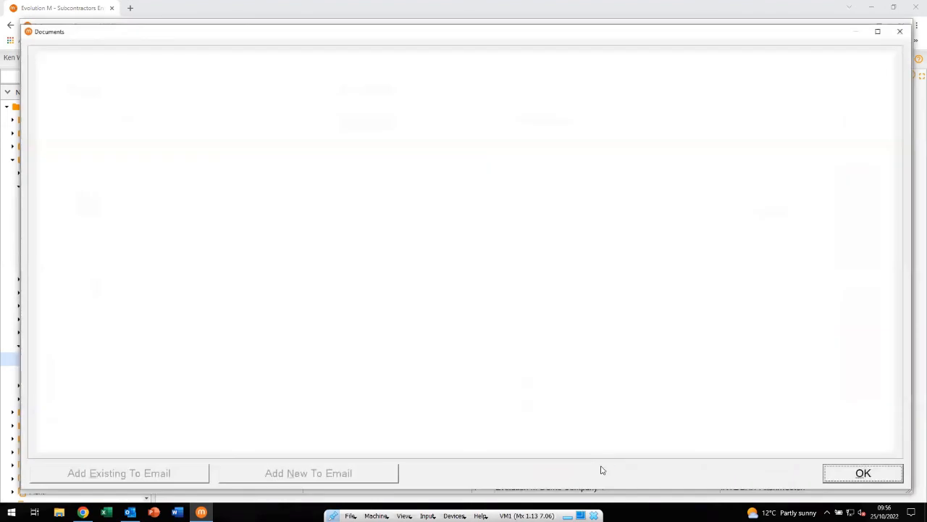
click(350, 135)
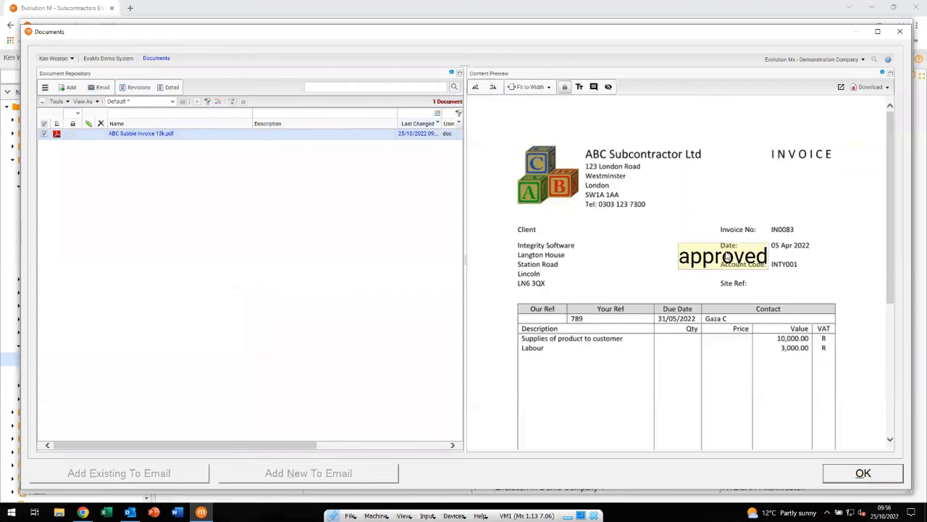
mouse_move(725, 256)
click(863, 474)
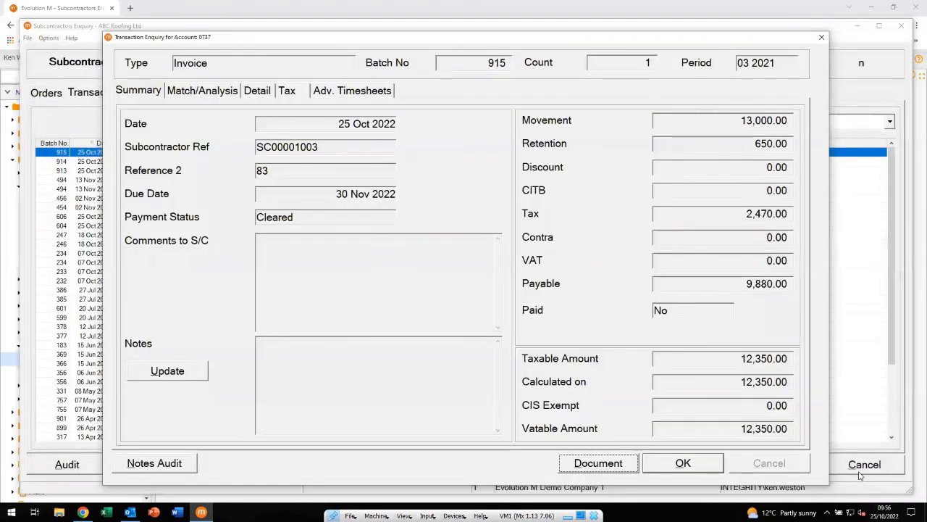
click(687, 464)
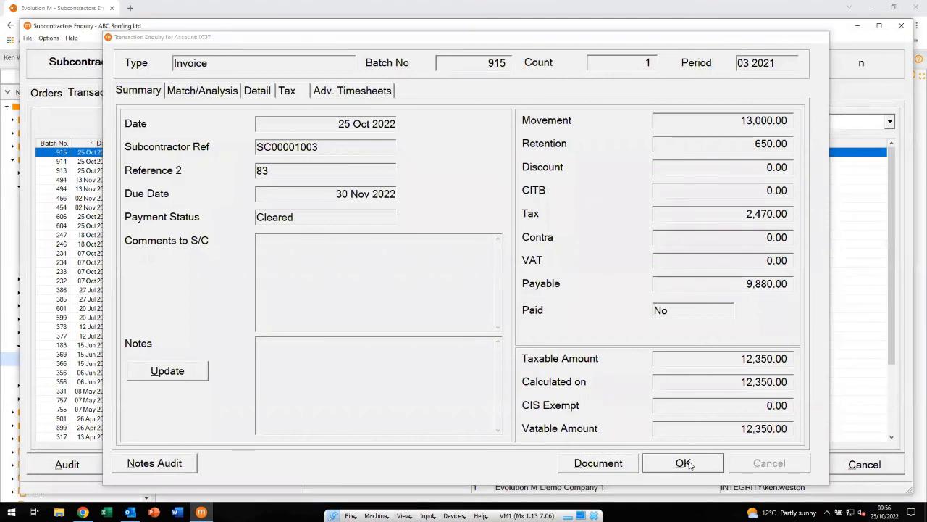
Close the Subcontractors Enquiry and return to the Invoicing Dashboard
click(861, 466)
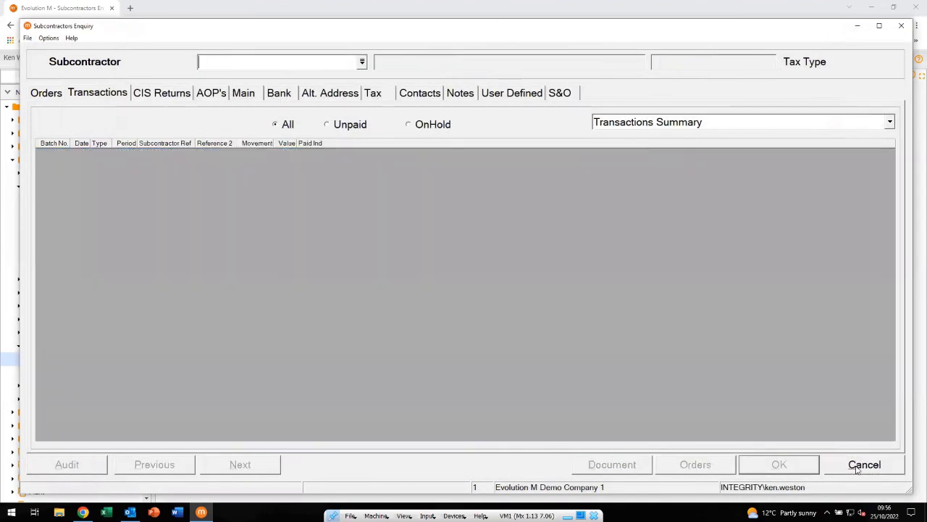
click(857, 467)
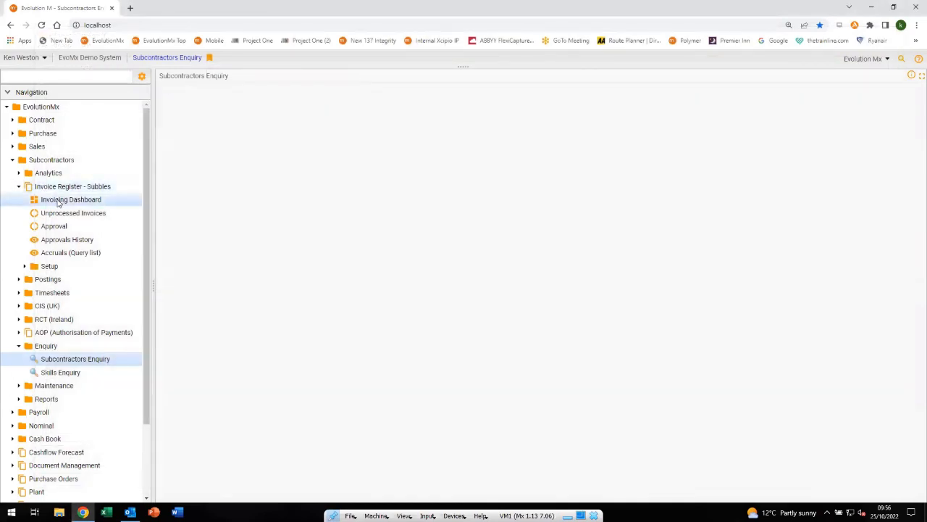
click(57, 202)
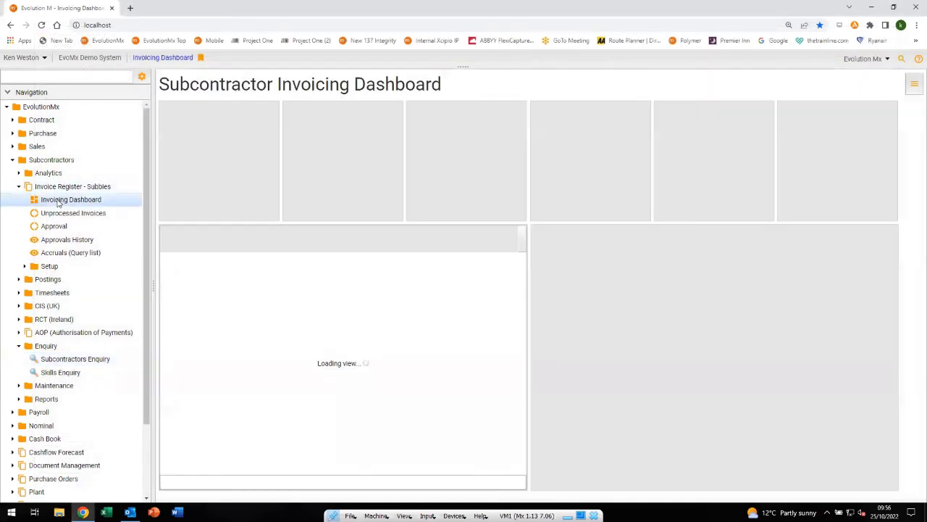